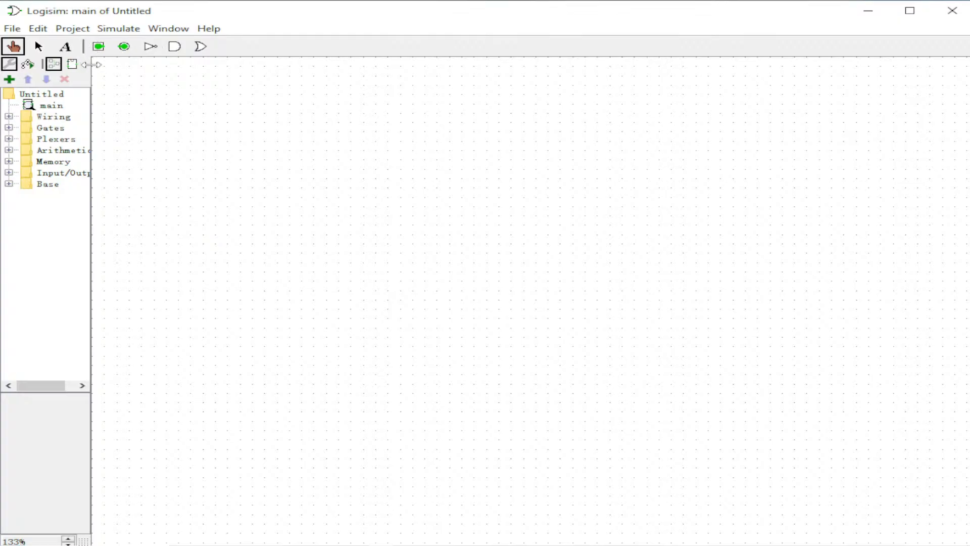
click(71, 28)
click(96, 45)
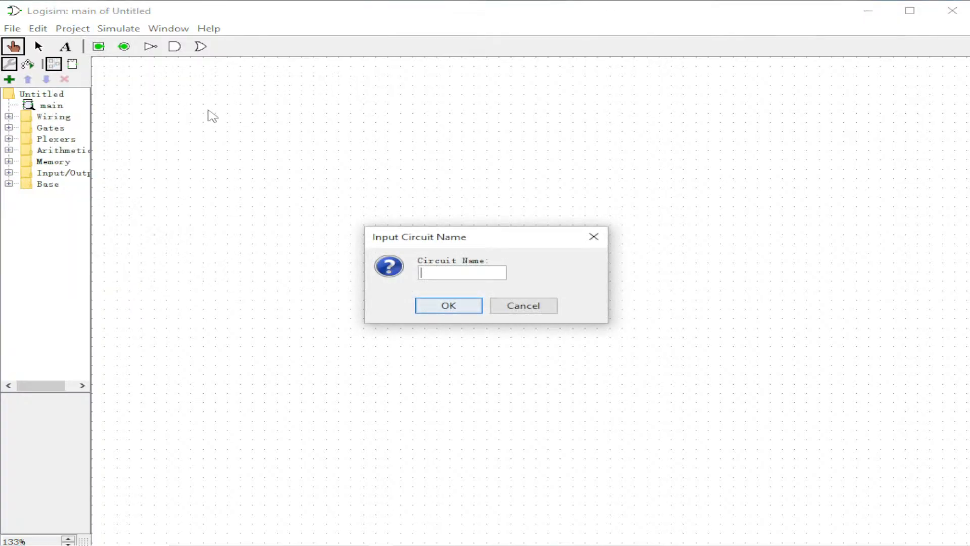
click(593, 236)
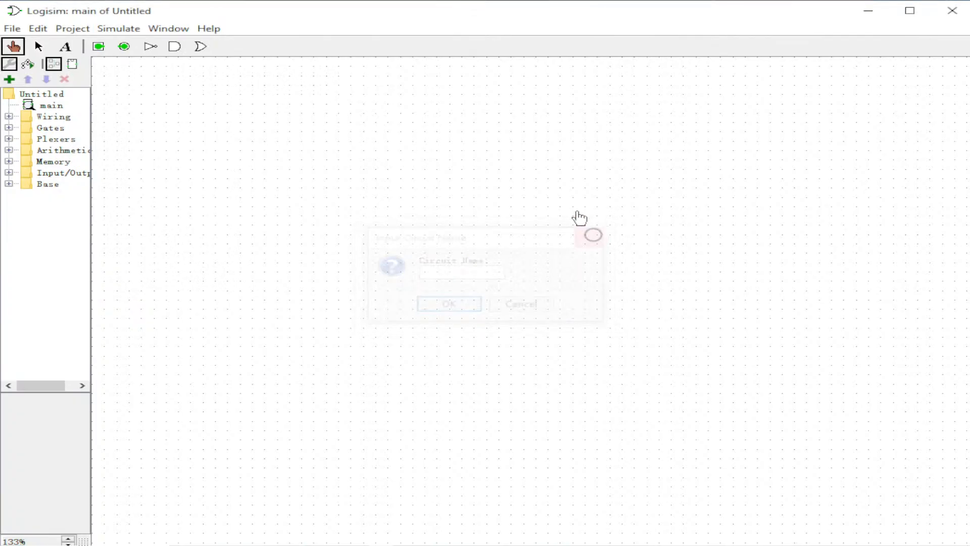
Add a new circuit named and gate to the project.
click(9, 80)
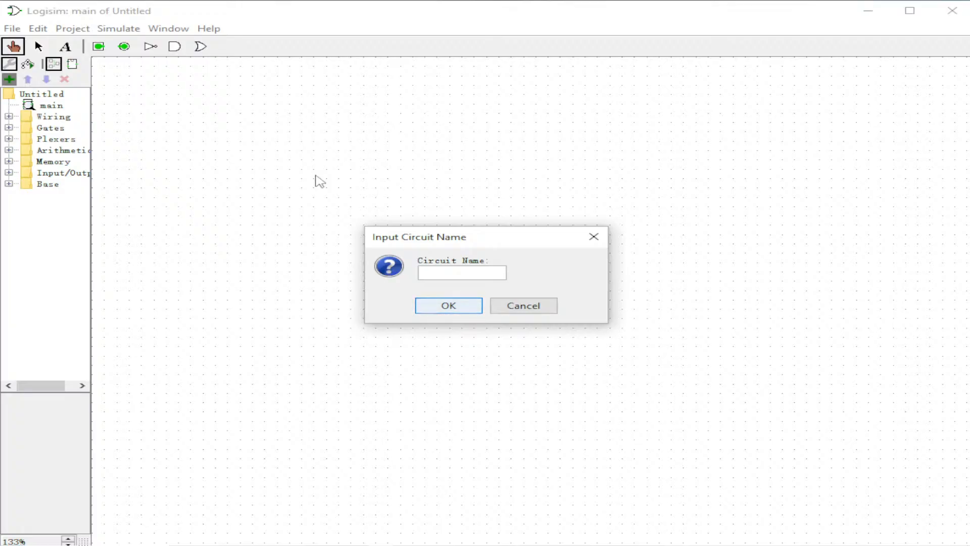
text(and gate)
click(447, 307)
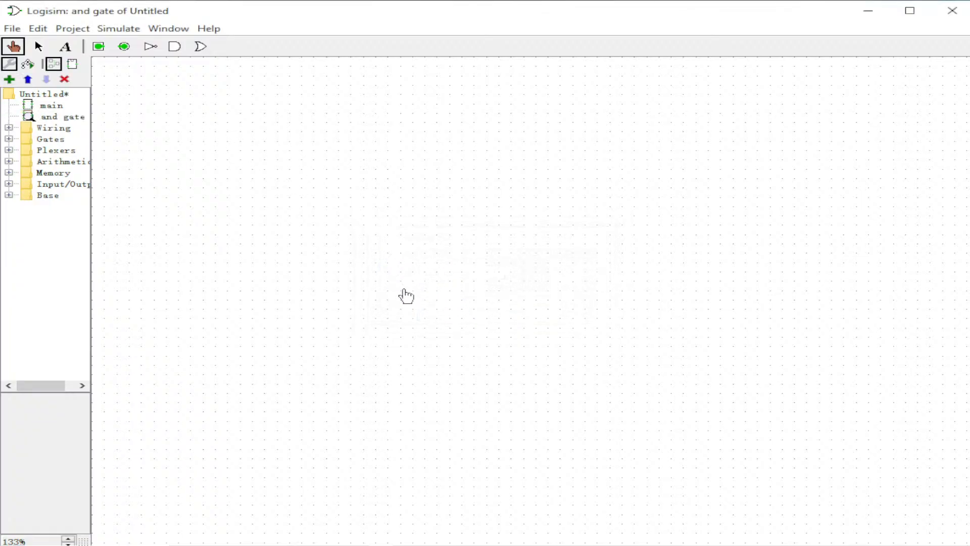
Place an AND gate on the canvas and set its number of inputs to 2.
click(177, 45)
click(499, 199)
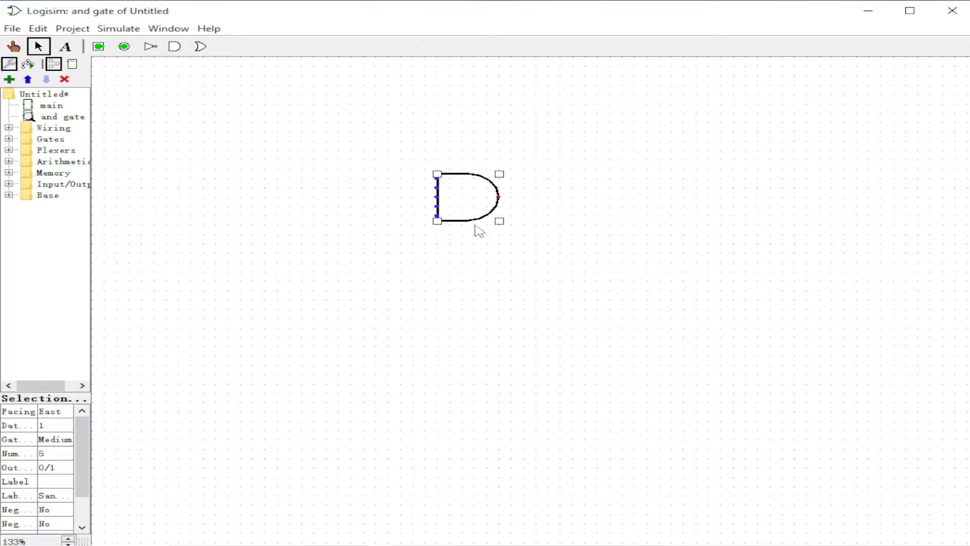
click(63, 454)
drag(70, 493, 69, 482)
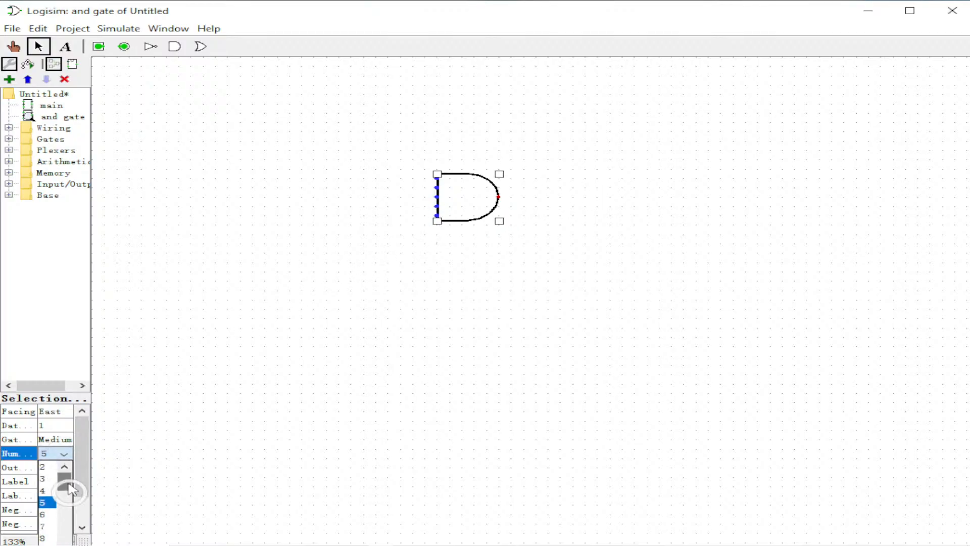
click(46, 468)
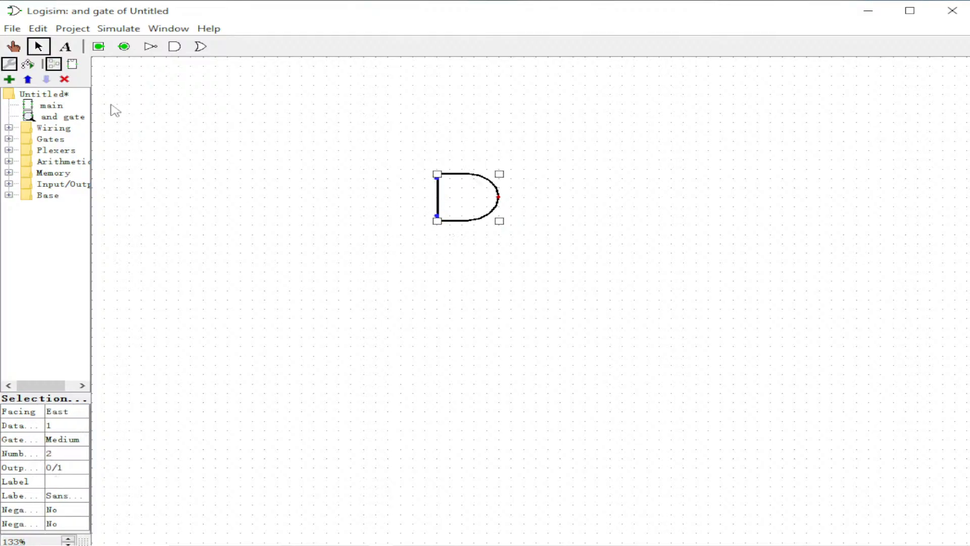
Place two input pins and wire each one to an input of the AND gate.
click(100, 47)
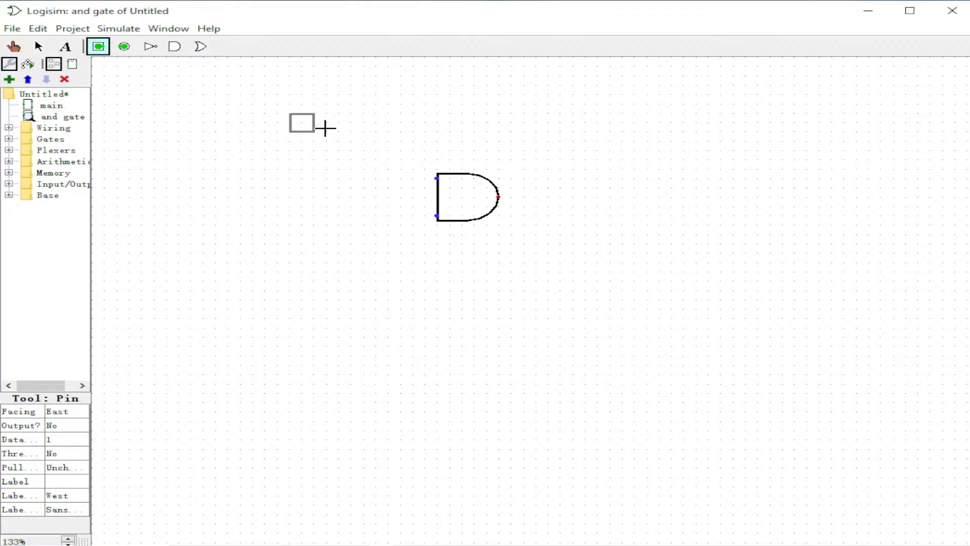
click(417, 176)
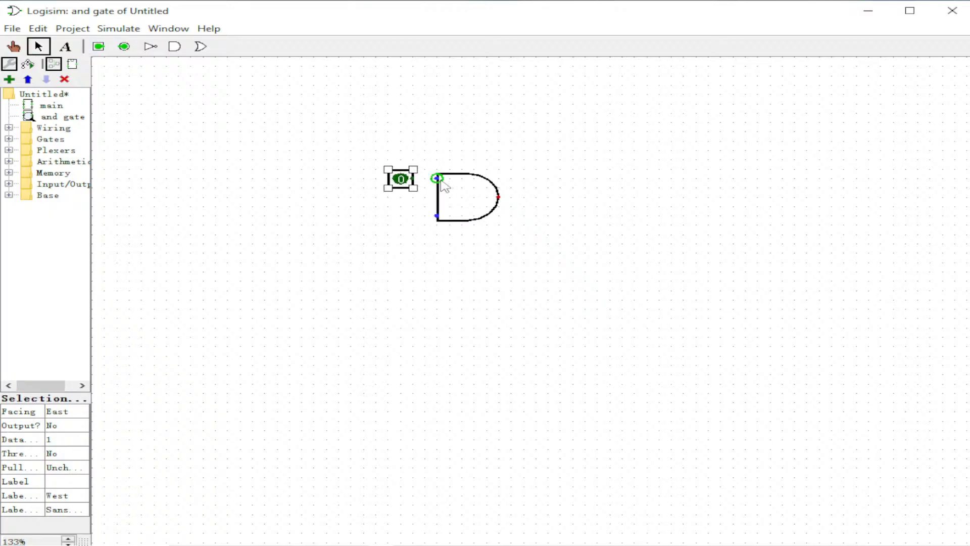
drag(438, 178, 414, 178)
click(420, 235)
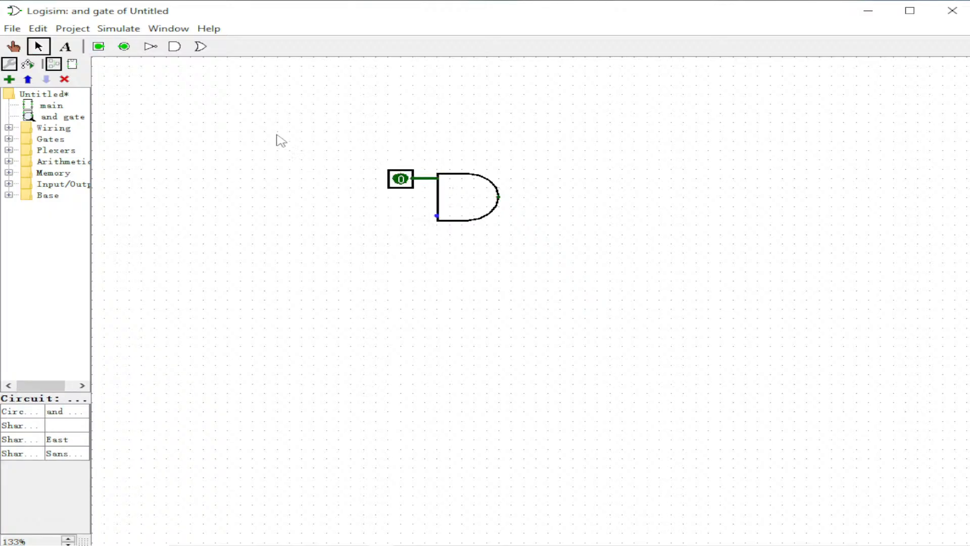
click(98, 46)
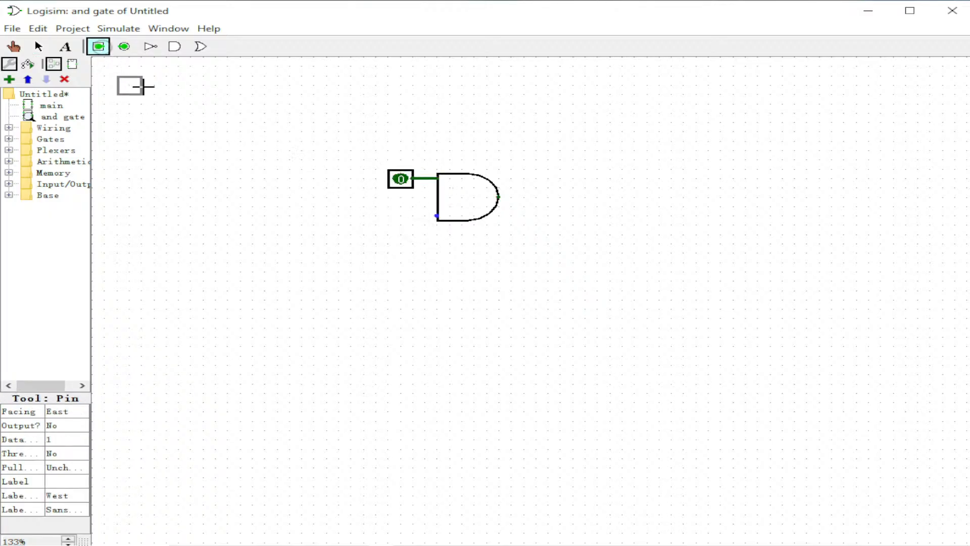
click(410, 211)
drag(437, 216, 413, 217)
click(453, 249)
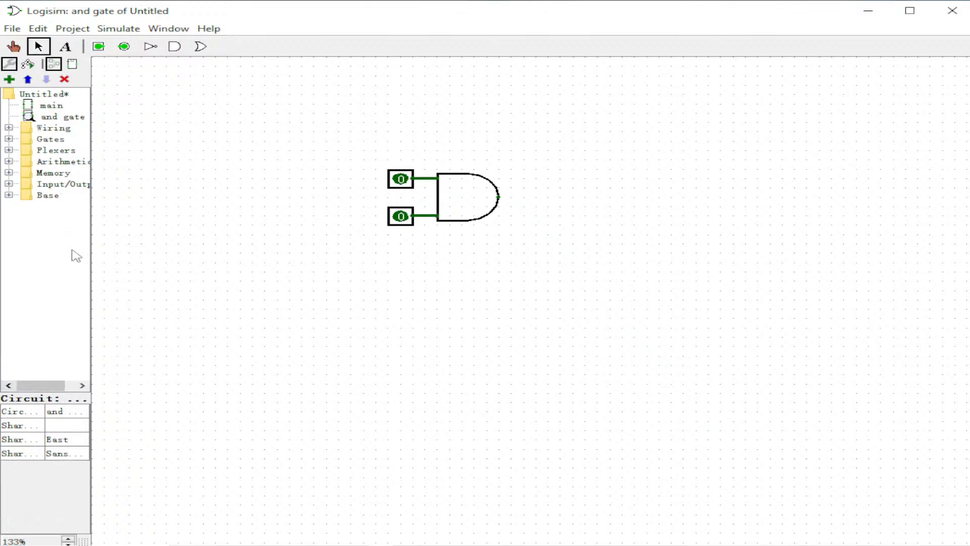
Place an output pin and wire it to the AND gate's output.
click(124, 47)
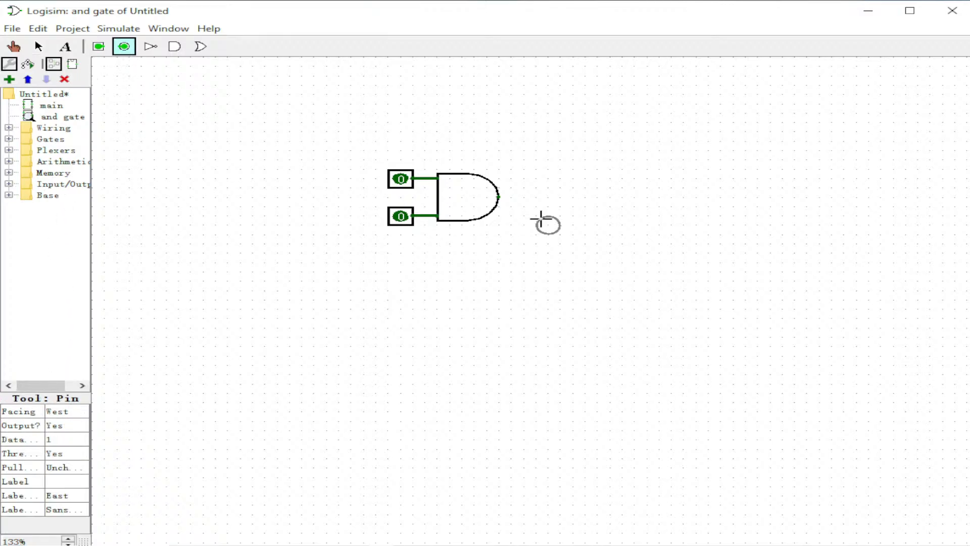
click(531, 197)
drag(498, 197, 537, 197)
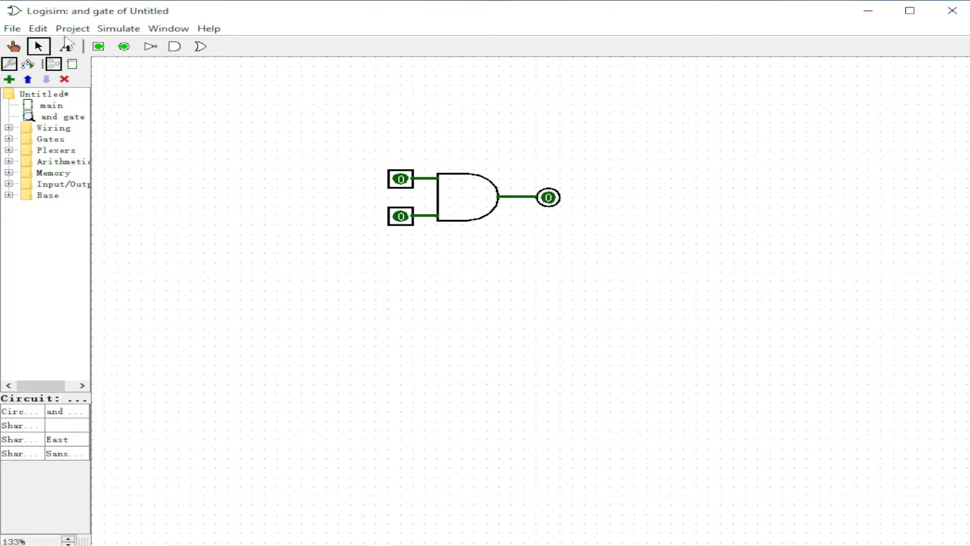
Toggle the two input pins with the Poke tool to test the AND gate's output.
click(19, 47)
click(401, 180)
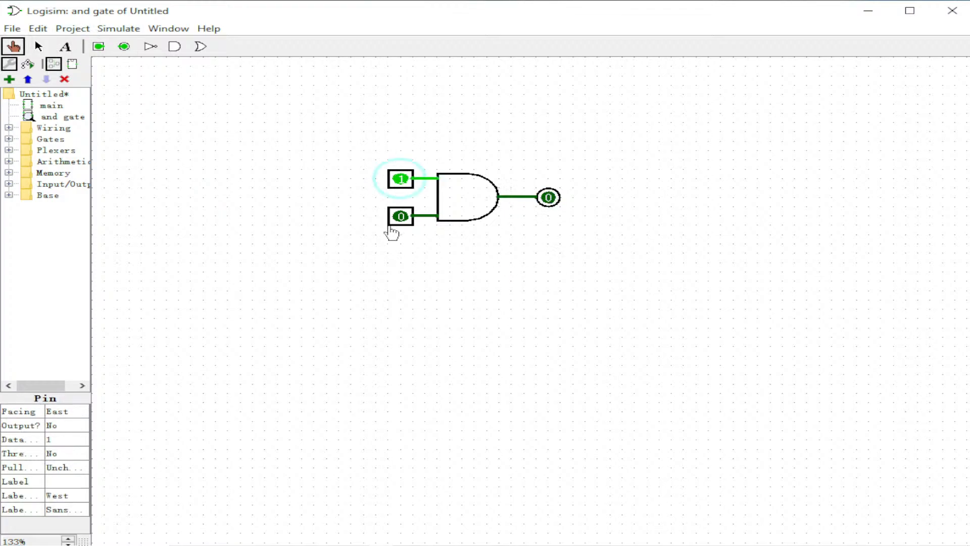
click(400, 217)
click(400, 216)
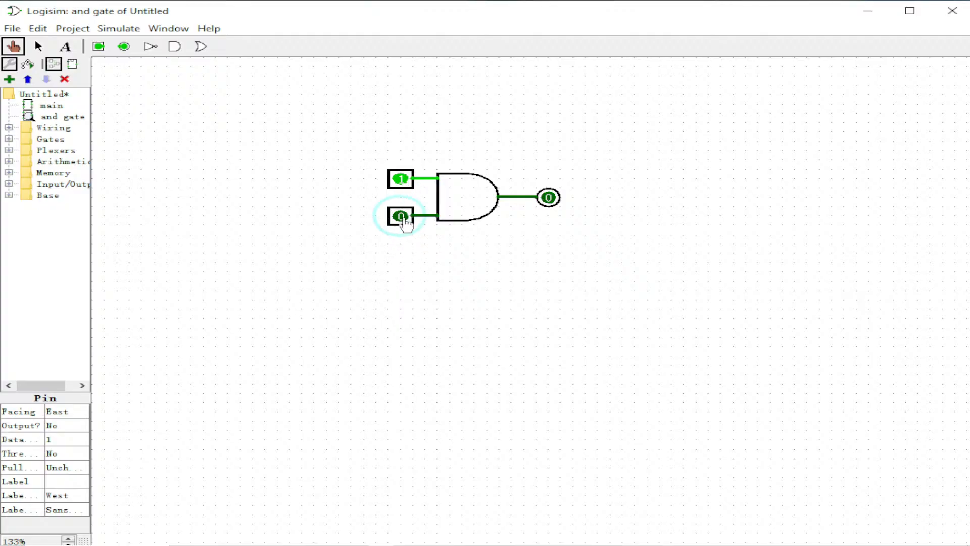
click(401, 180)
click(400, 217)
click(401, 217)
click(31, 107)
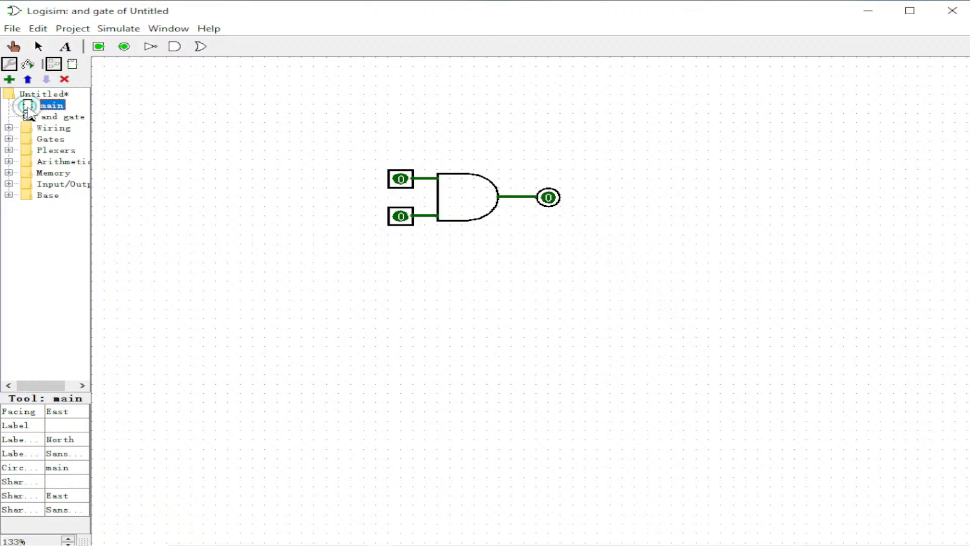
click(38, 47)
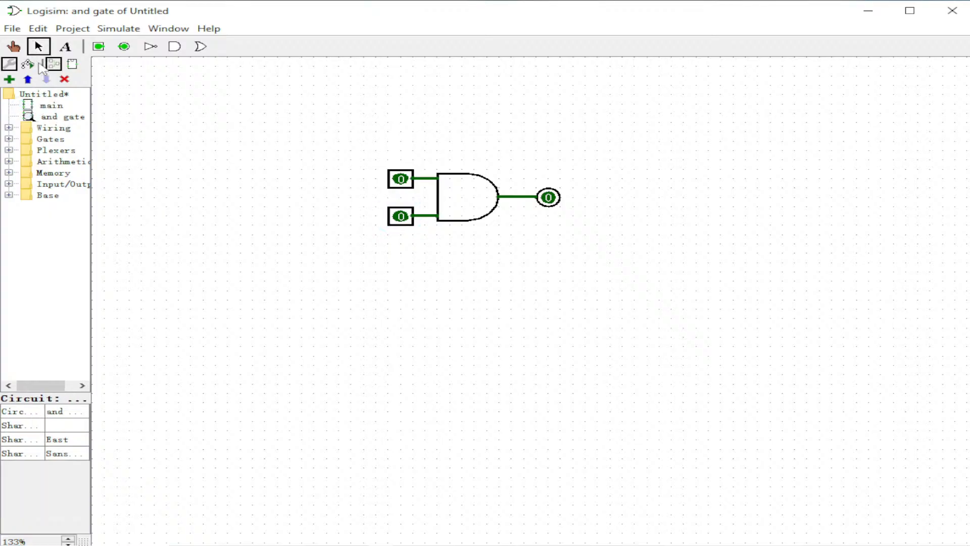
click(31, 106)
click(13, 48)
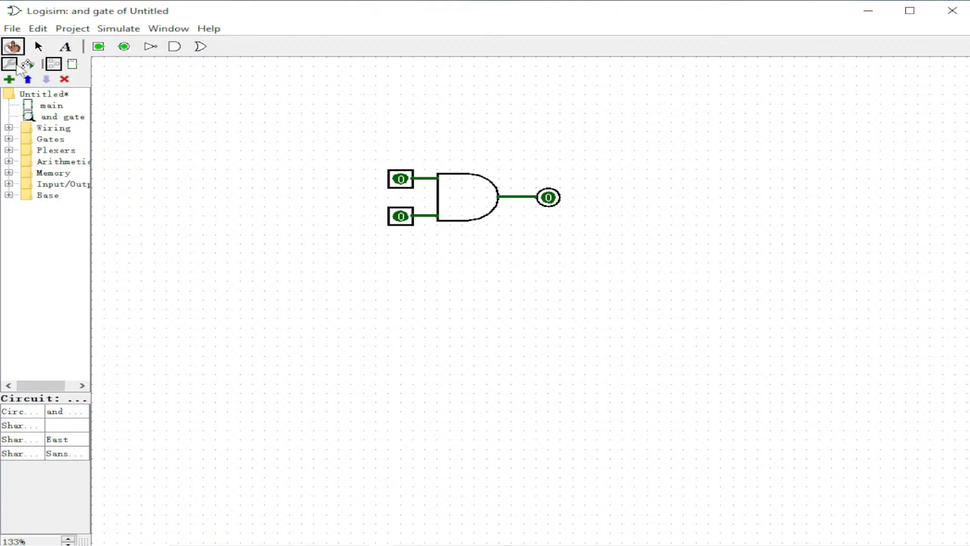
click(28, 106)
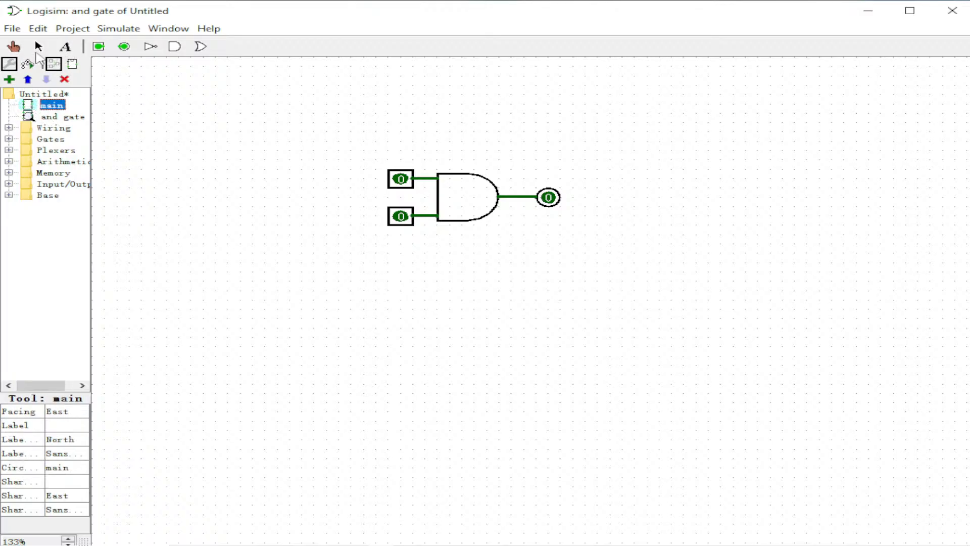
click(38, 47)
click(53, 106)
click(56, 119)
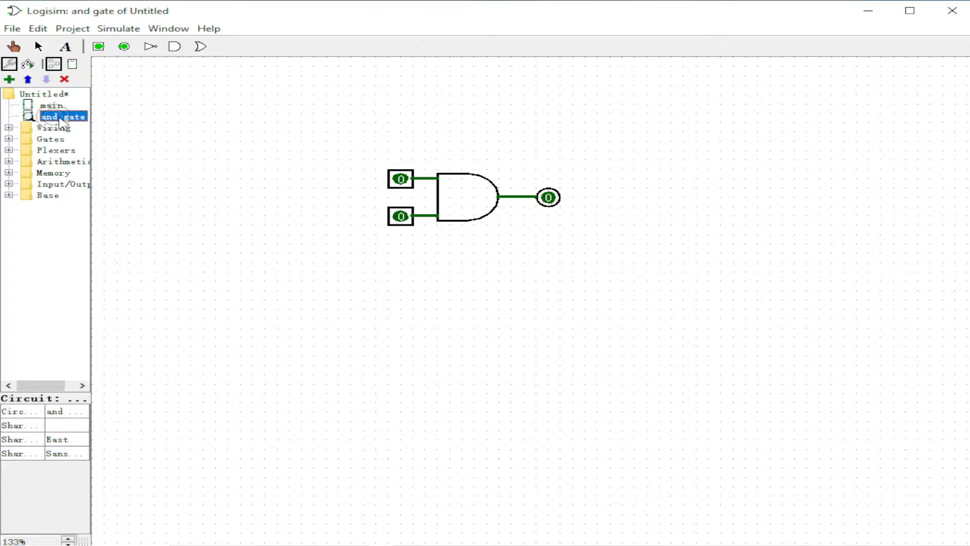
click(29, 106)
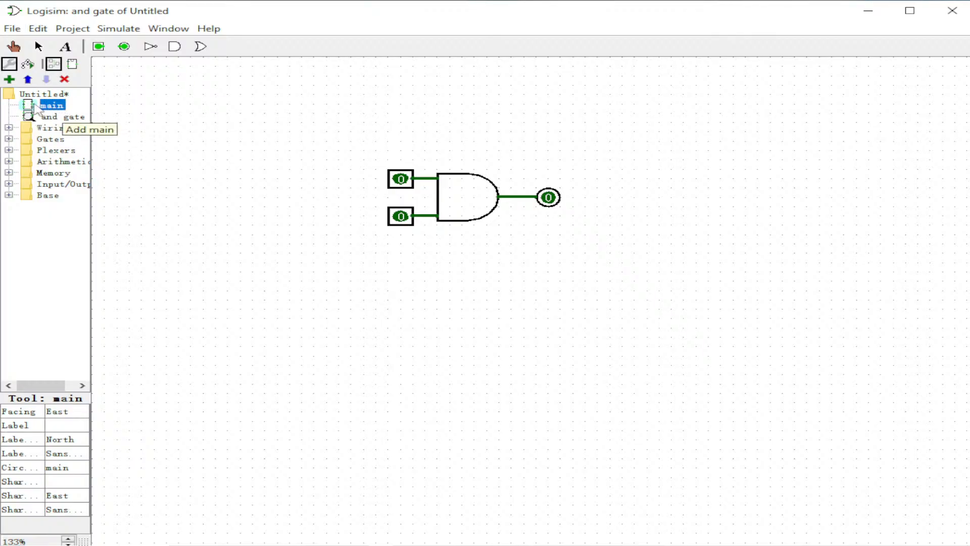
Open the main circuit and place an instance of the and gate subcircuit on its canvas.
double_click(31, 106)
click(29, 117)
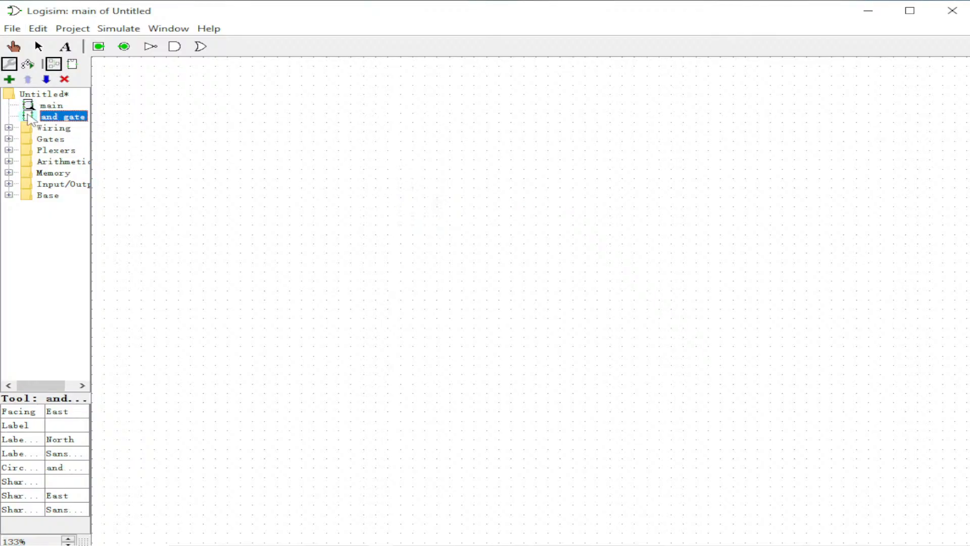
double_click(28, 117)
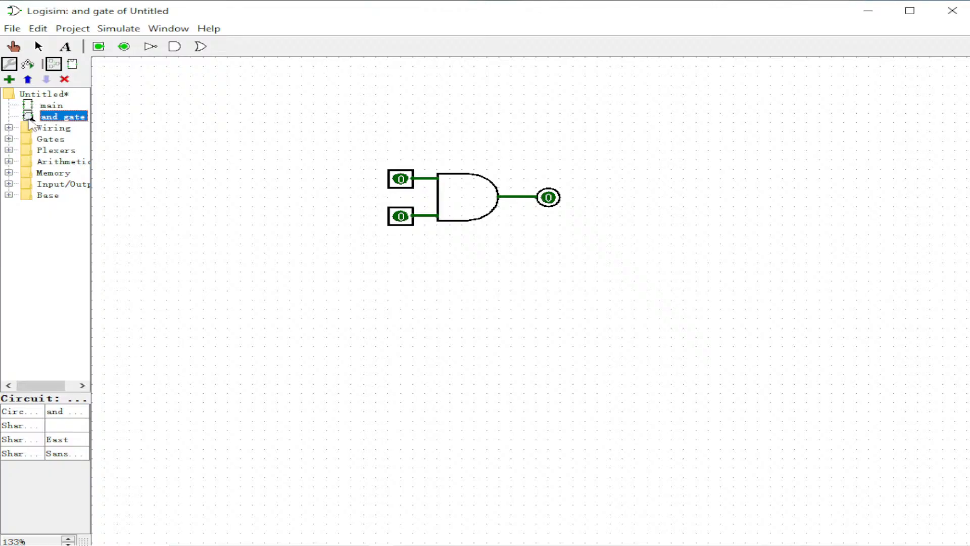
double_click(29, 106)
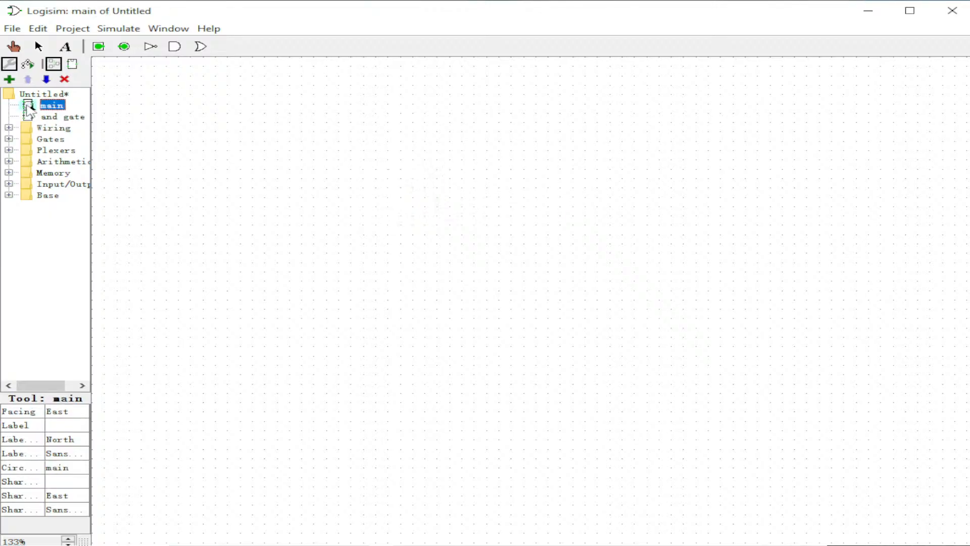
click(478, 156)
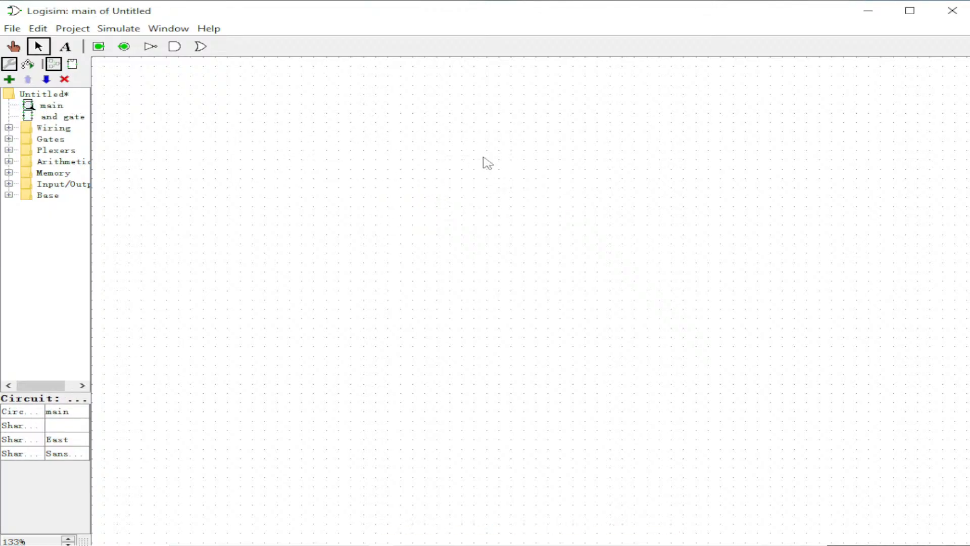
click(50, 117)
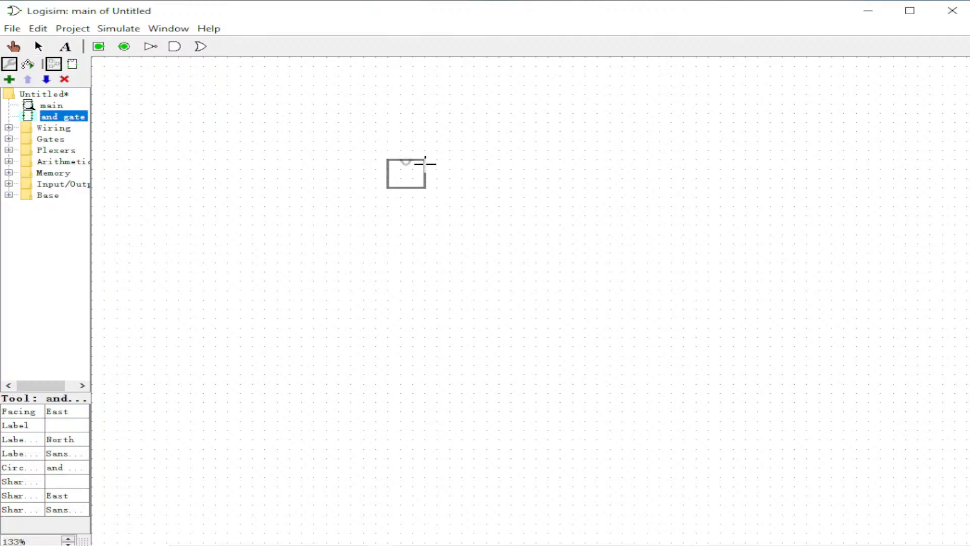
click(425, 159)
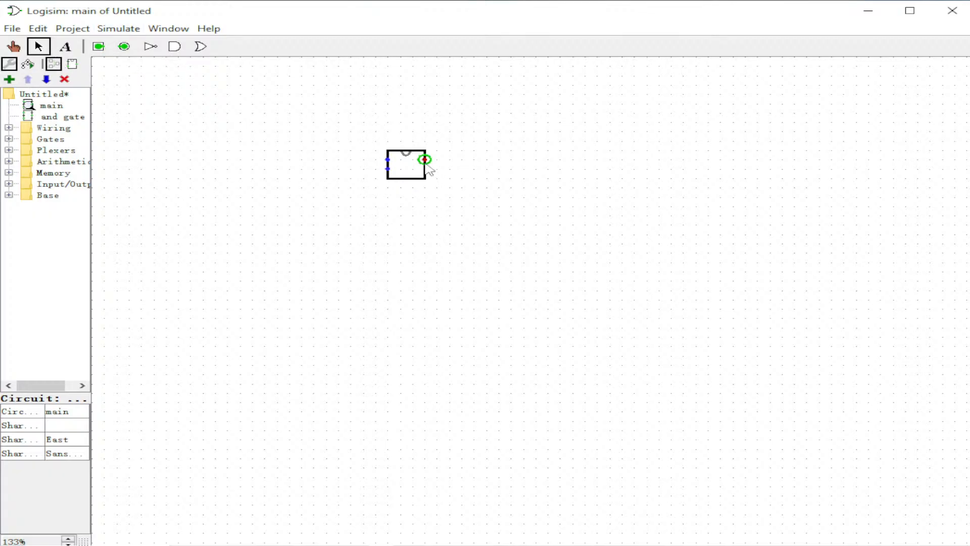
Place two input pins and wire them to the and gate subcircuit's two inputs.
click(98, 46)
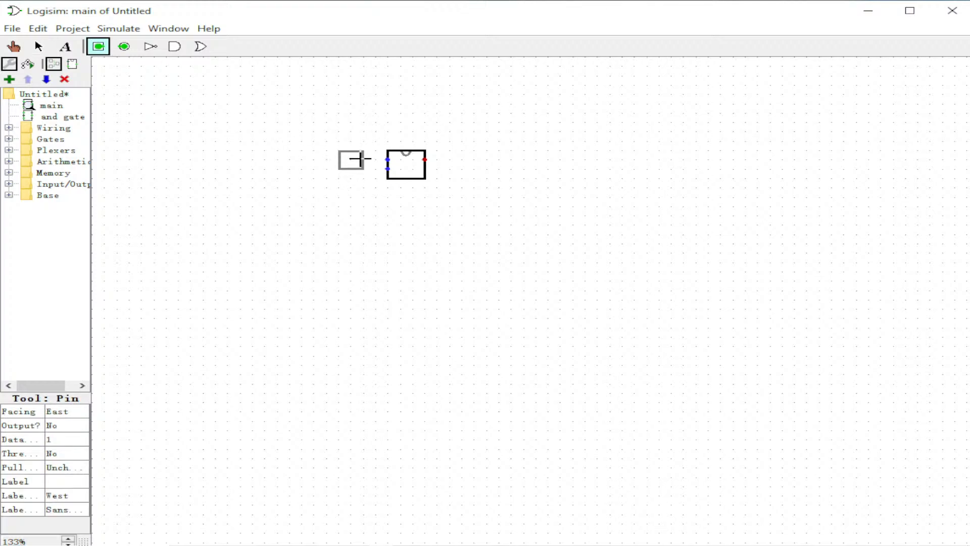
click(363, 160)
drag(387, 163, 364, 160)
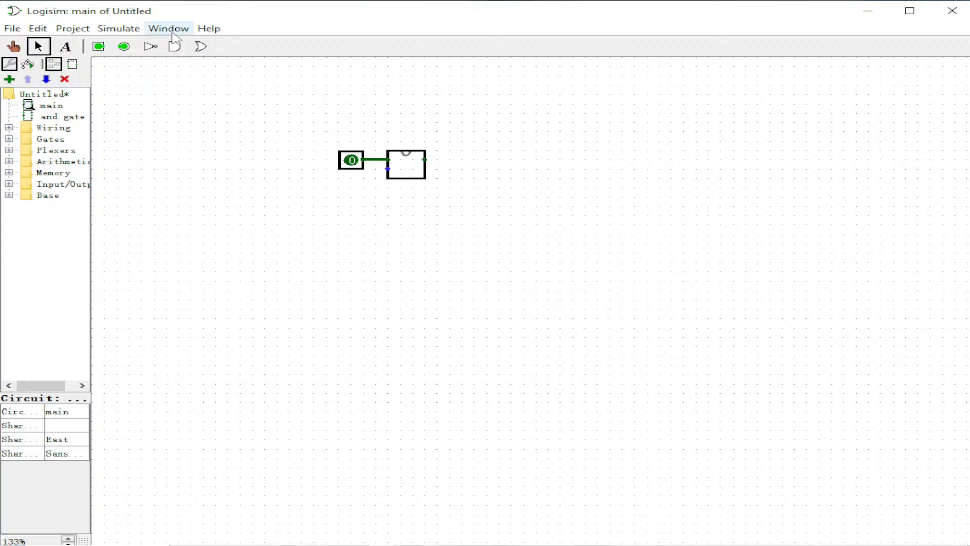
click(98, 47)
click(364, 180)
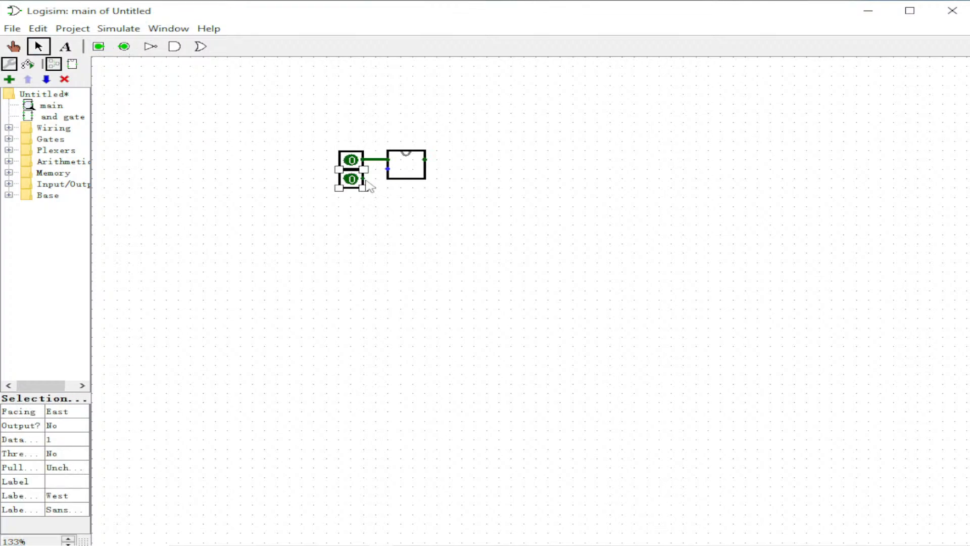
drag(364, 179, 387, 168)
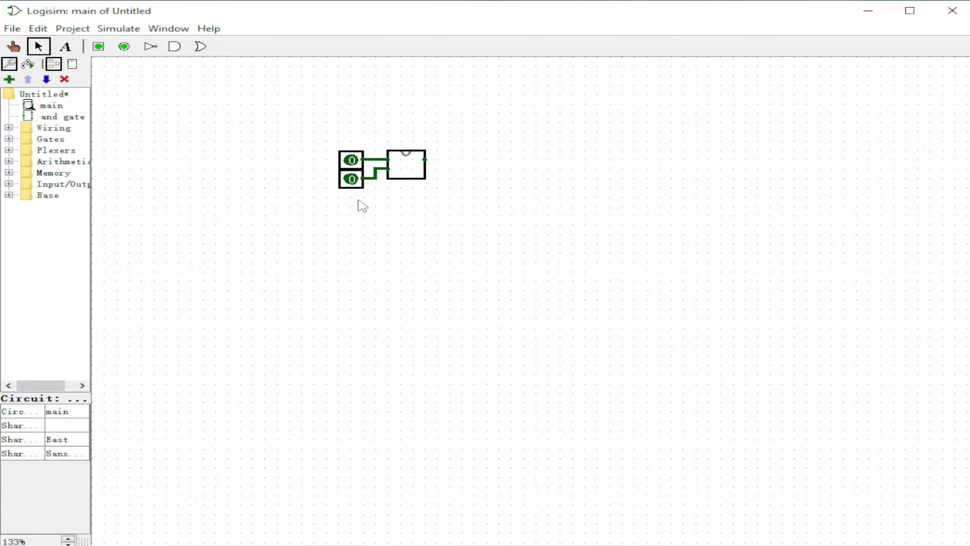
Place an output pin and wire it to the subcircuit's output.
click(124, 46)
click(461, 160)
drag(425, 161, 450, 160)
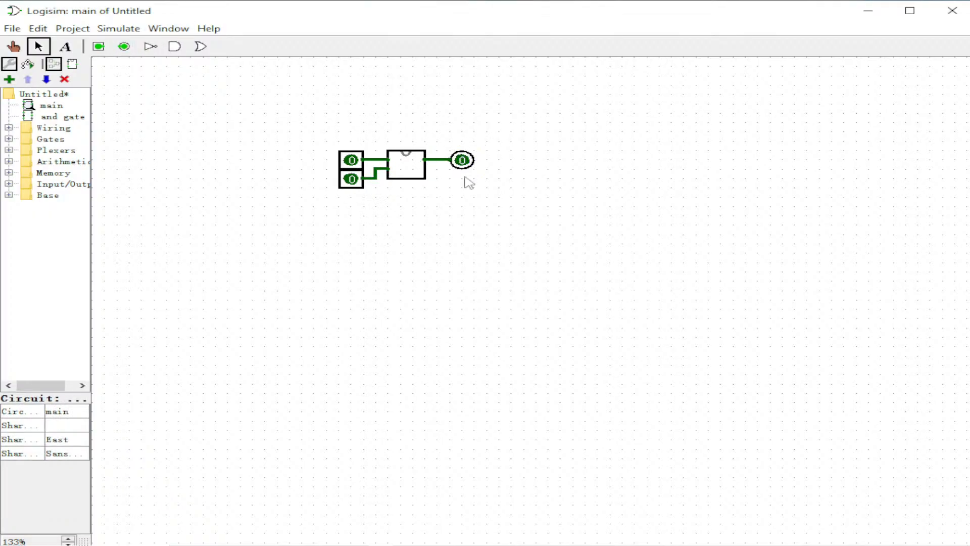
Toggle the input pins to test the and gate subcircuit, then reopen the and gate circuit.
click(13, 47)
click(351, 160)
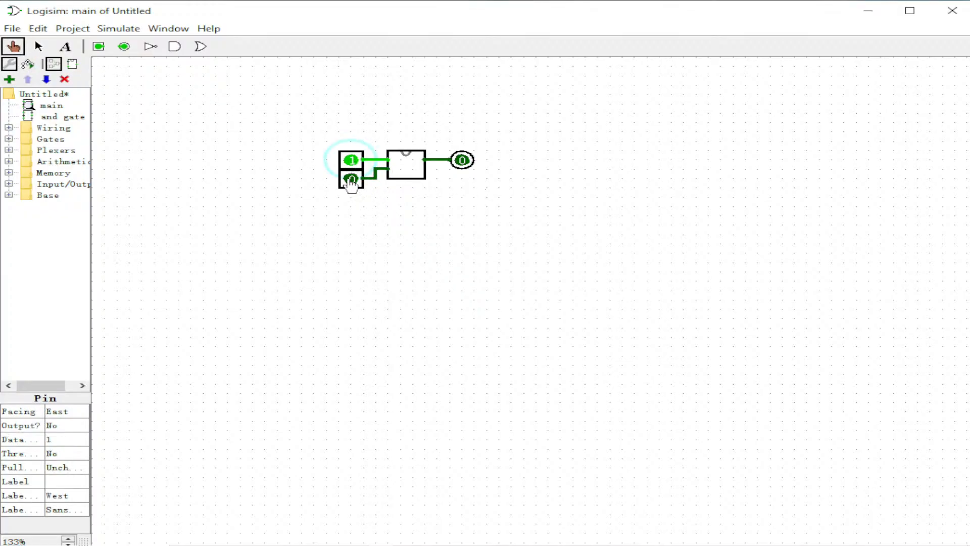
click(352, 161)
click(354, 179)
click(352, 182)
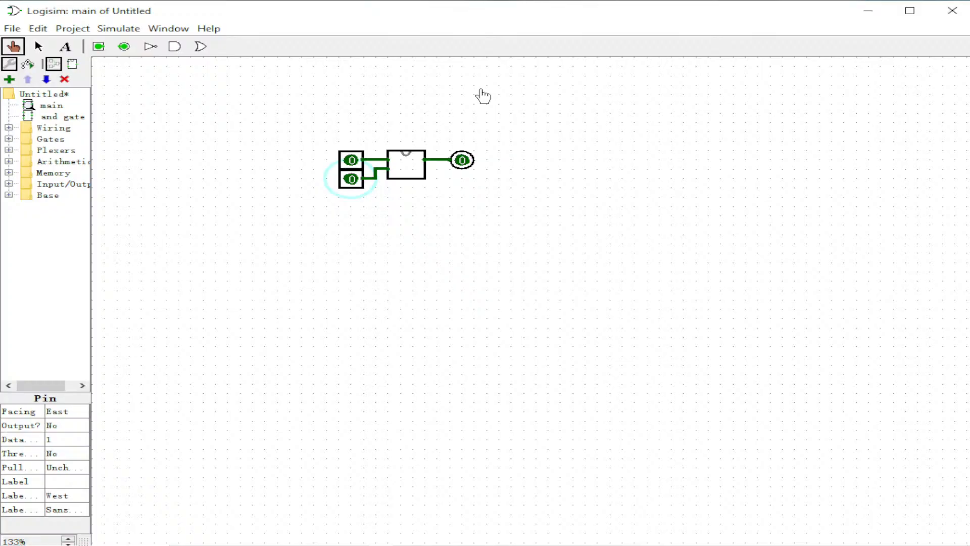
double_click(37, 120)
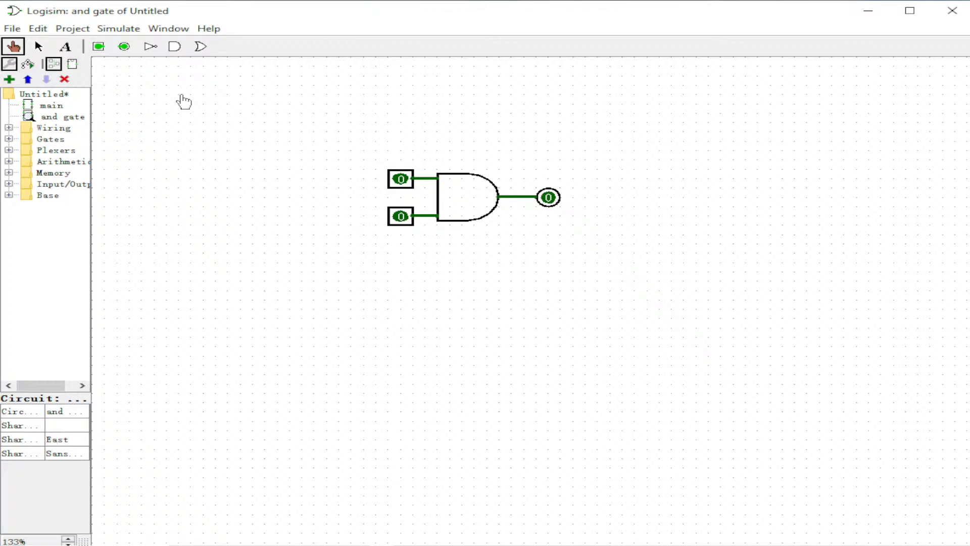
Open the and gate subcircuit's appearance editor and move its default box shape to the middle of the canvas.
click(73, 64)
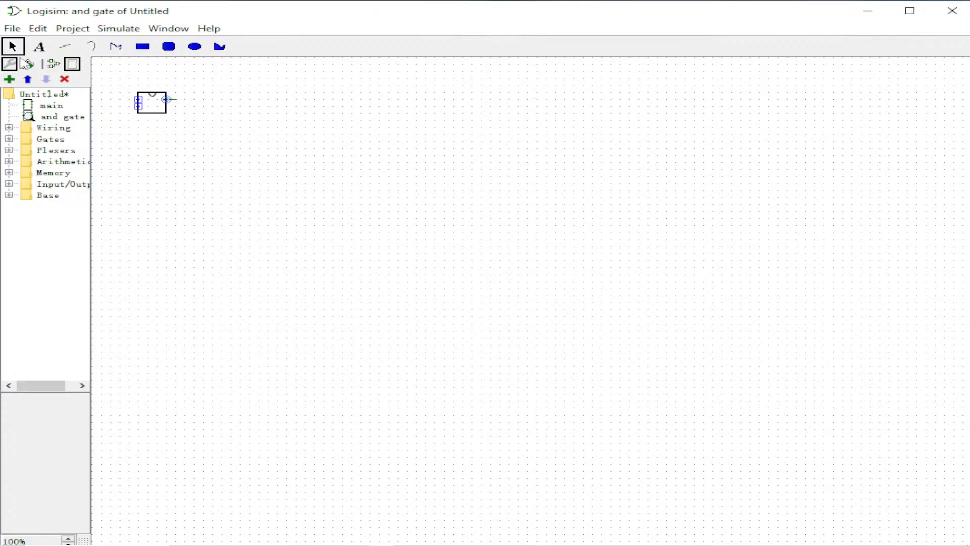
click(53, 63)
click(51, 119)
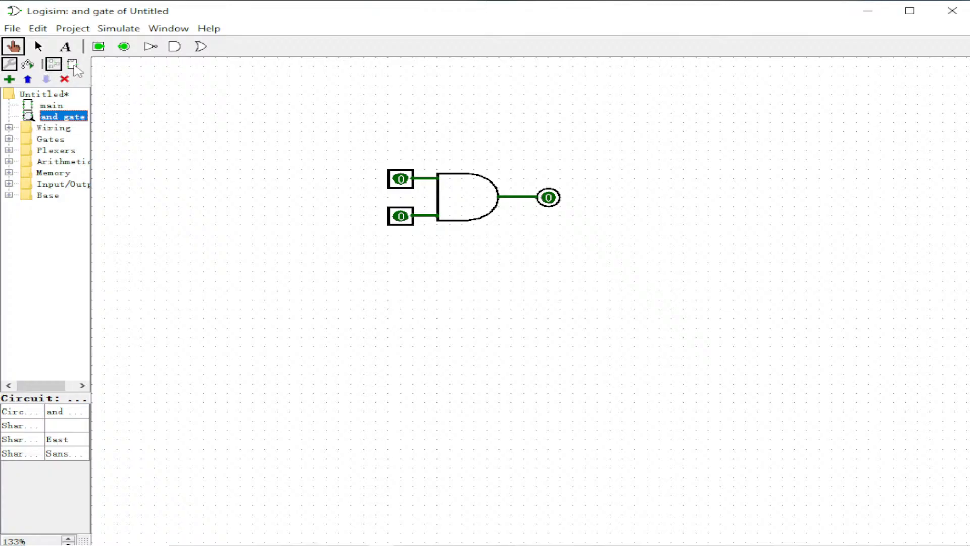
click(73, 65)
click(163, 113)
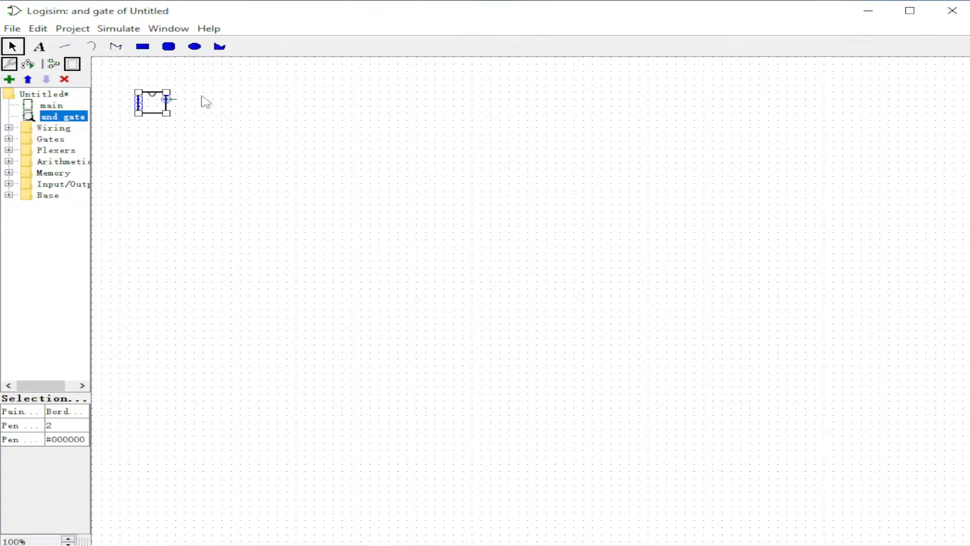
drag(153, 106, 441, 195)
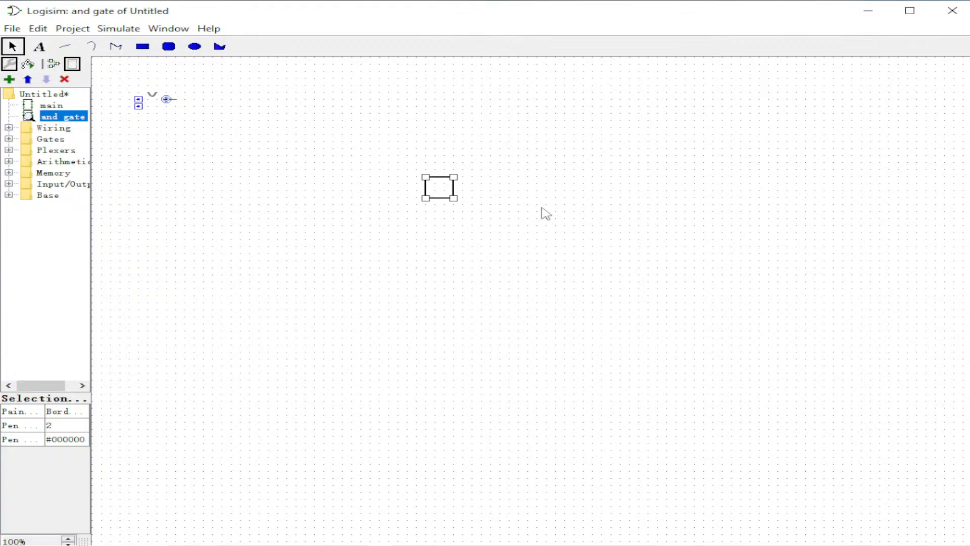
Draw a rounded rectangle about 300 by 72 pixels across the appearance canvas.
click(168, 46)
click(546, 193)
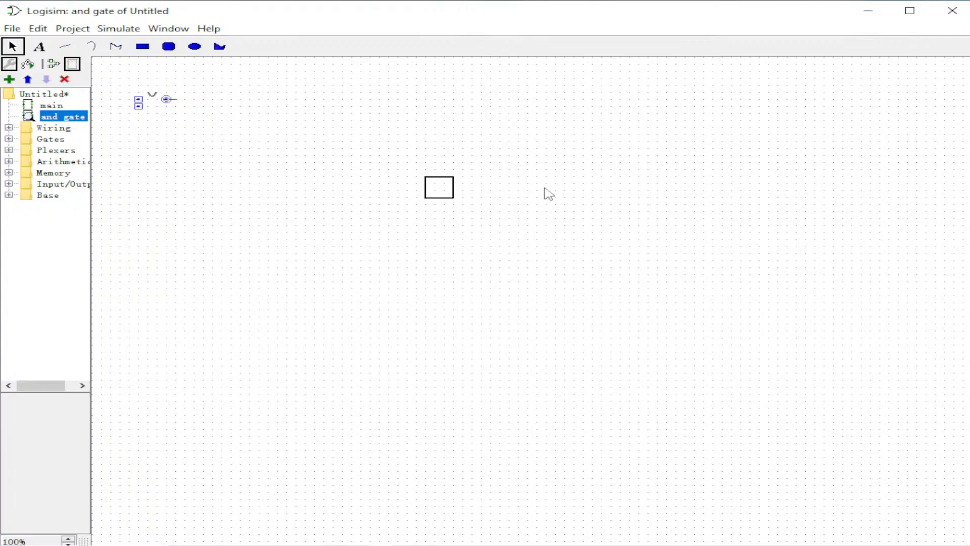
click(169, 46)
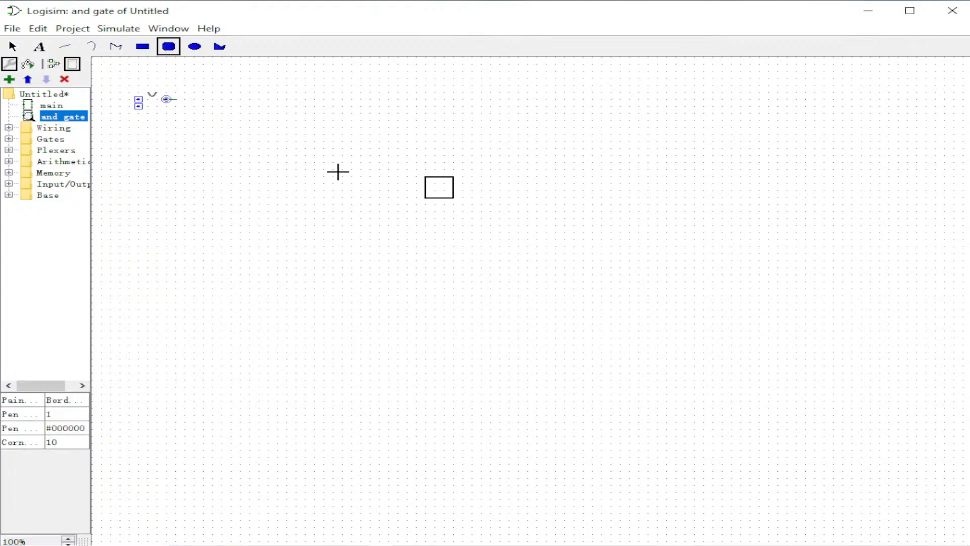
drag(271, 121, 557, 189)
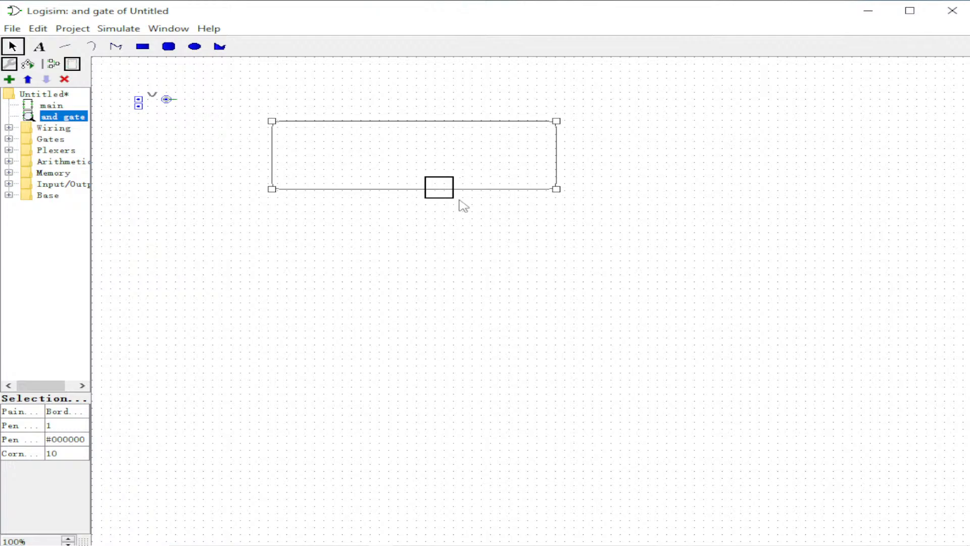
Delete the original small box and the rounded rectangle from the appearance.
click(439, 198)
key(Delete)
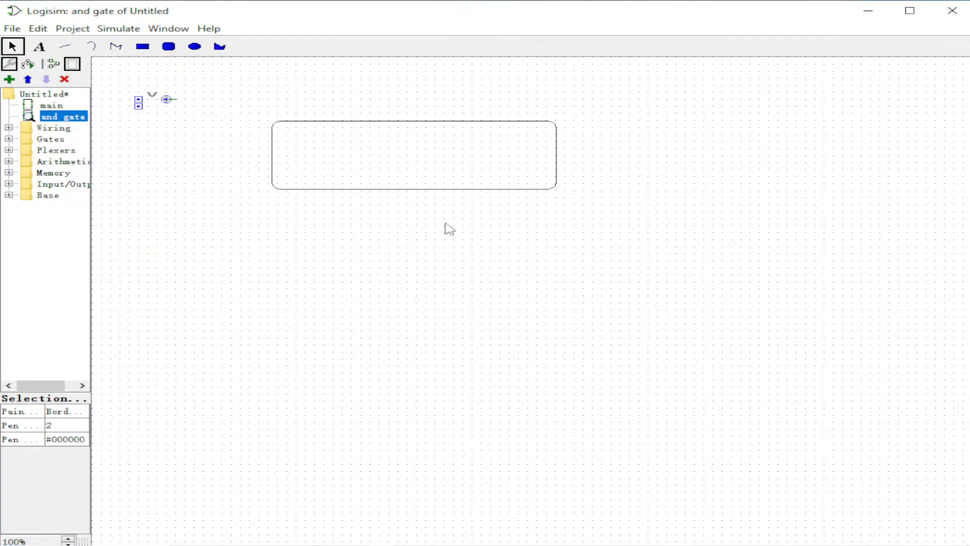
click(350, 132)
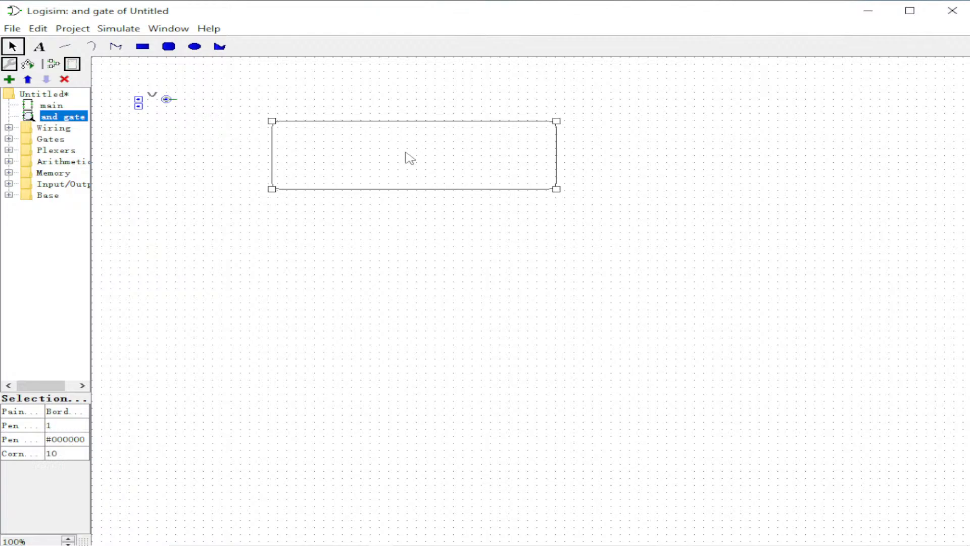
key(Delete)
Draw an ellipse about 200 by 128 pixels as the subcircuit's new shape.
click(195, 46)
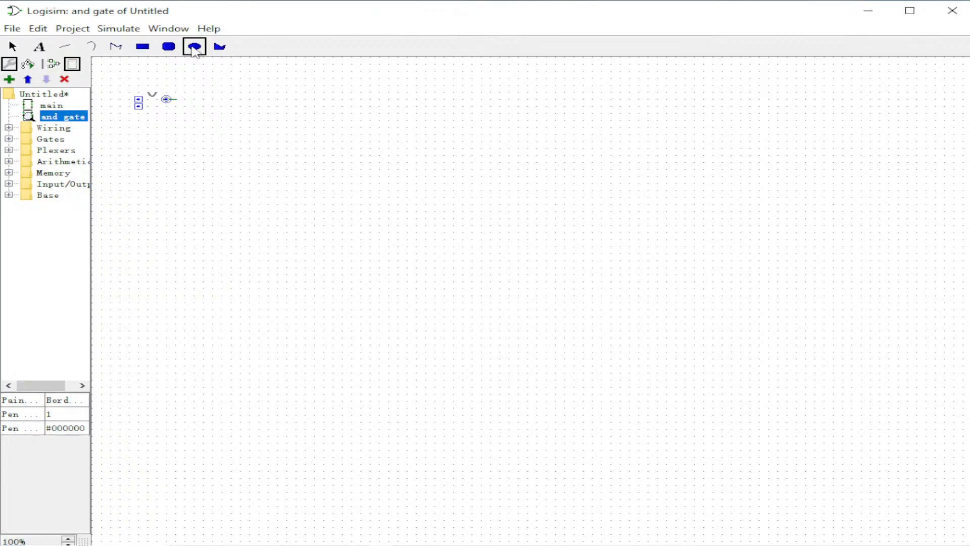
click(415, 185)
click(195, 46)
drag(369, 146, 558, 267)
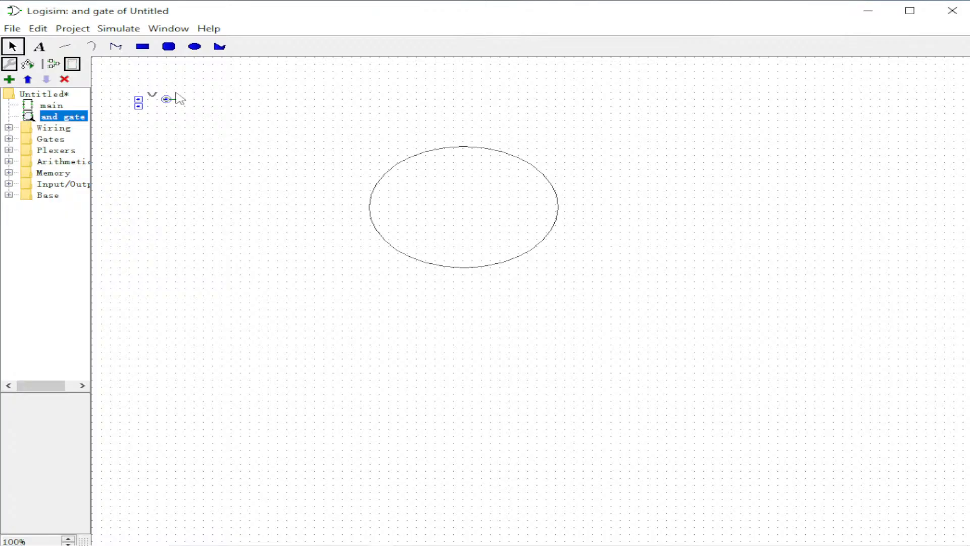
Move the two input ports onto the ellipse's left edge and the output port onto its right edge.
drag(140, 102, 372, 196)
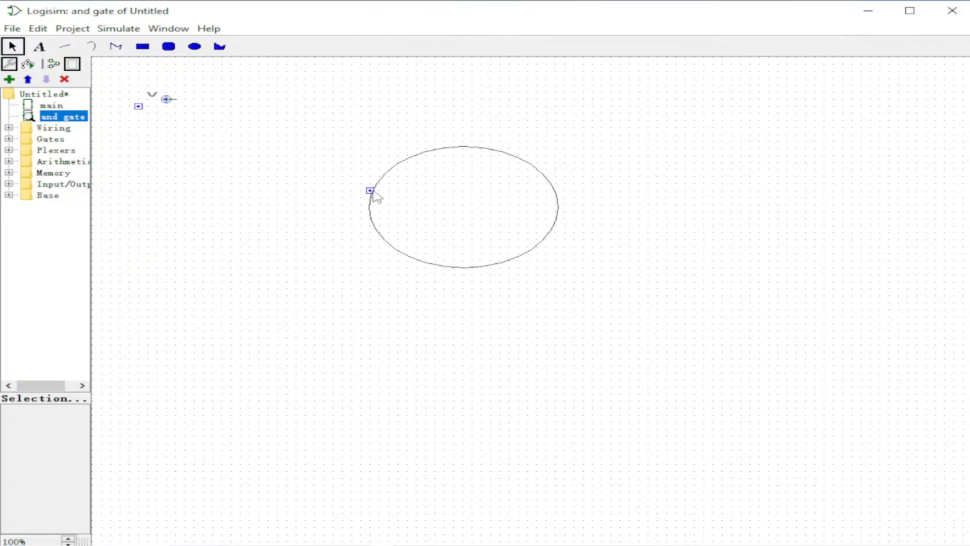
drag(140, 109, 371, 213)
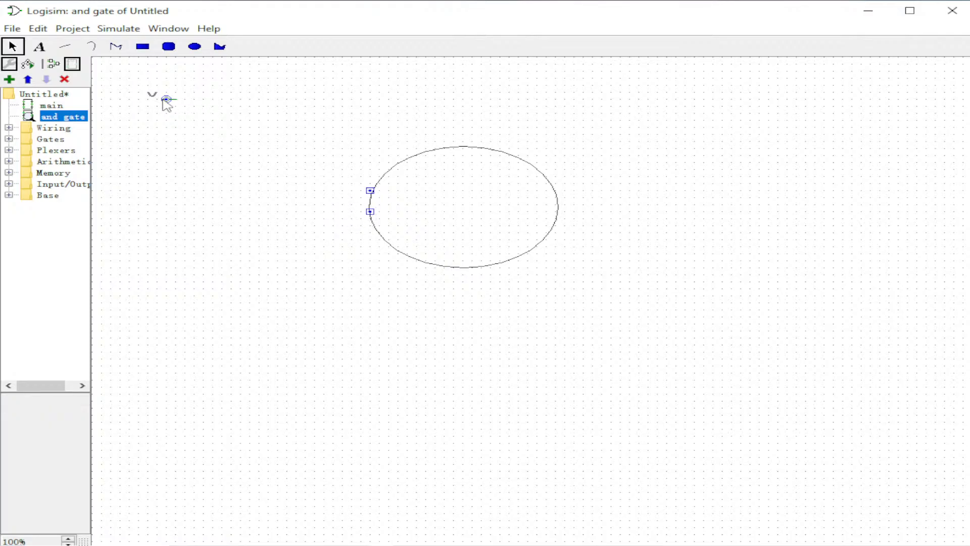
drag(165, 100, 556, 212)
Reshape the small curve into a smile inside the ellipse and move the anchor point inside it.
click(149, 95)
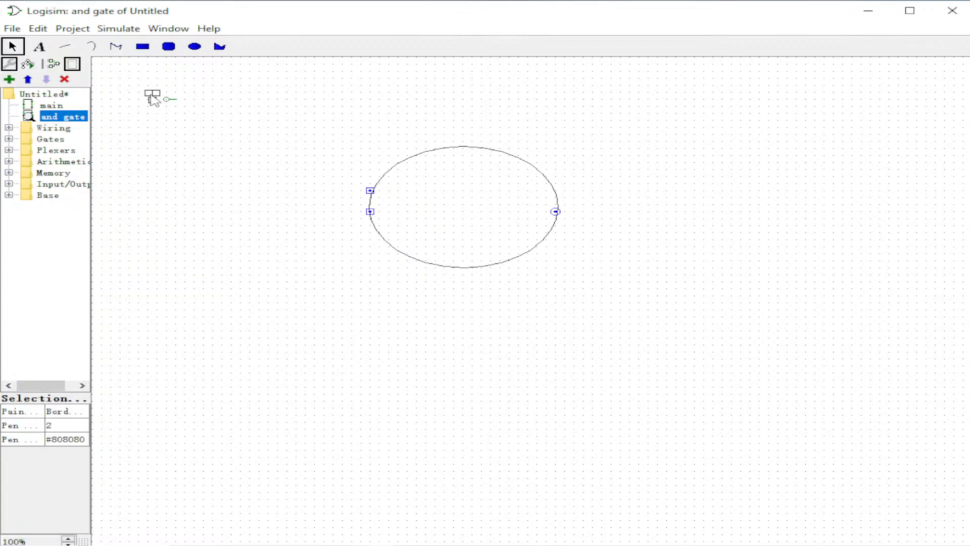
drag(151, 96, 495, 197)
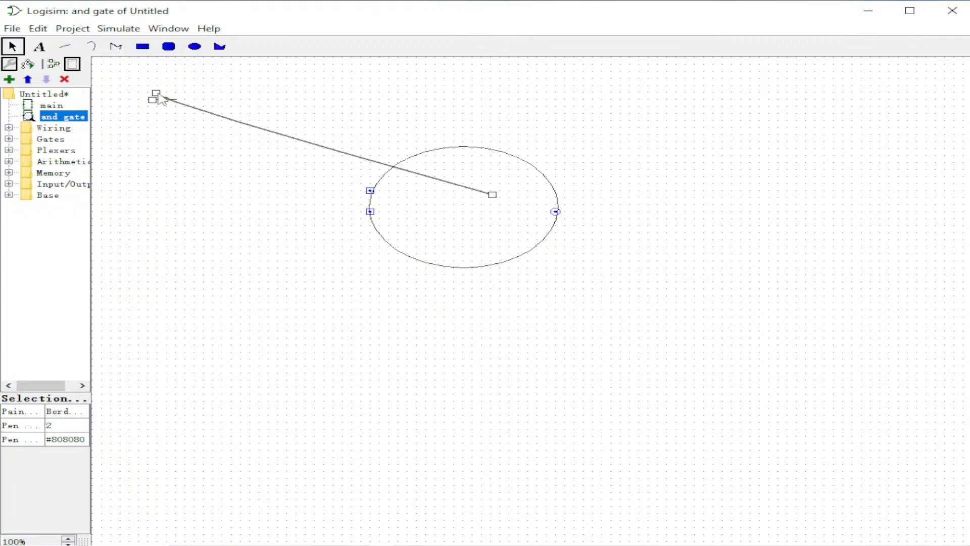
drag(157, 94, 472, 206)
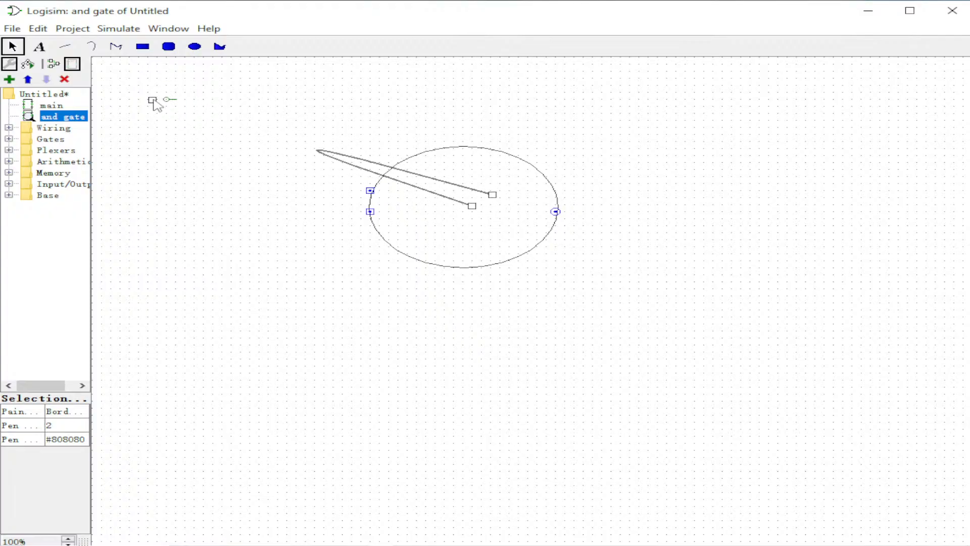
drag(153, 100, 440, 192)
drag(485, 236, 466, 234)
drag(496, 194, 501, 191)
drag(166, 100, 480, 245)
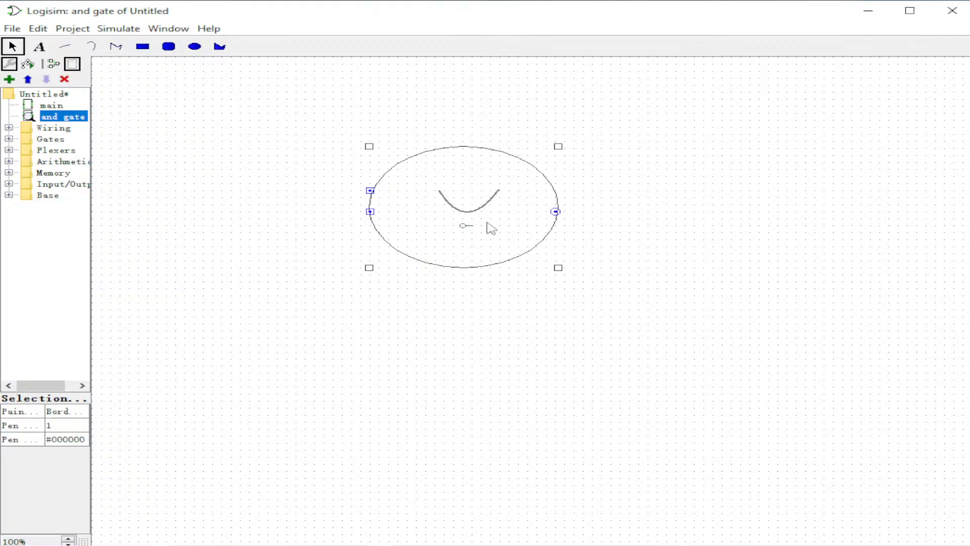
Add the text label "and gate" near the top of the ellipse.
click(130, 89)
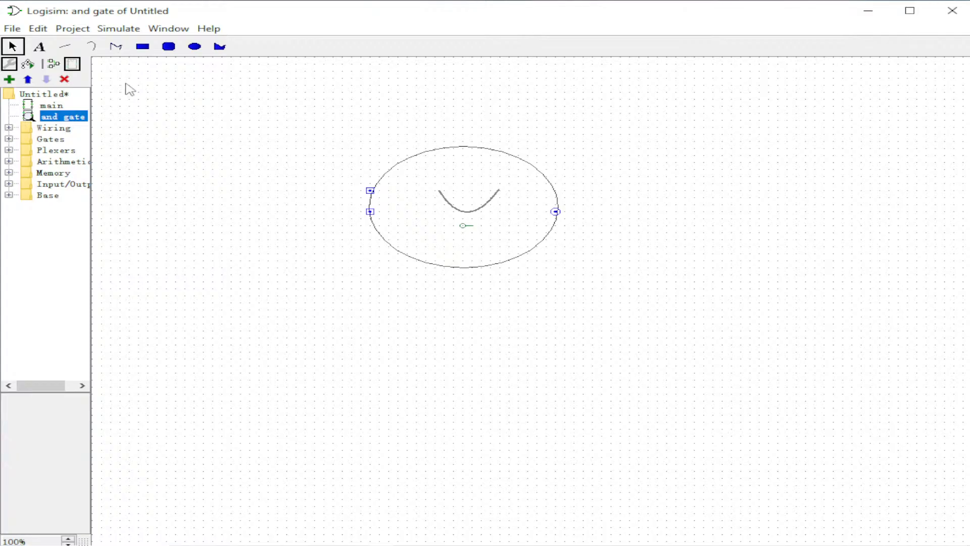
click(40, 47)
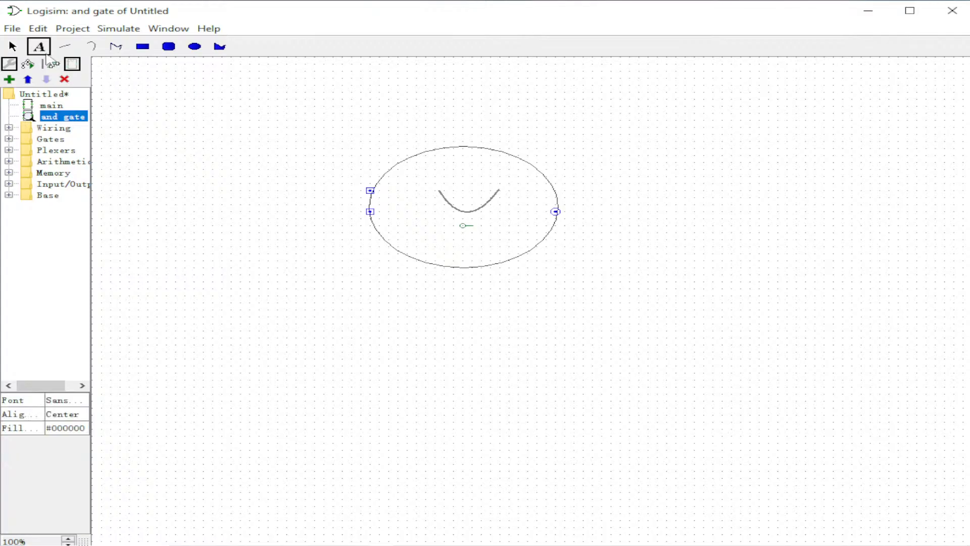
click(424, 172)
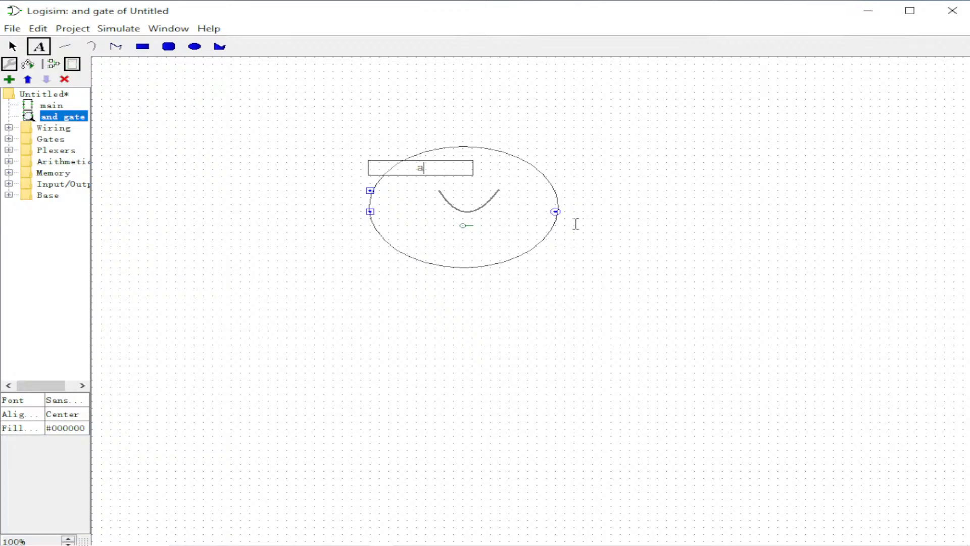
text(and gate)
Reposition the "and gate" label above the smile and set its font to Yu Gothic Medium.
click(13, 47)
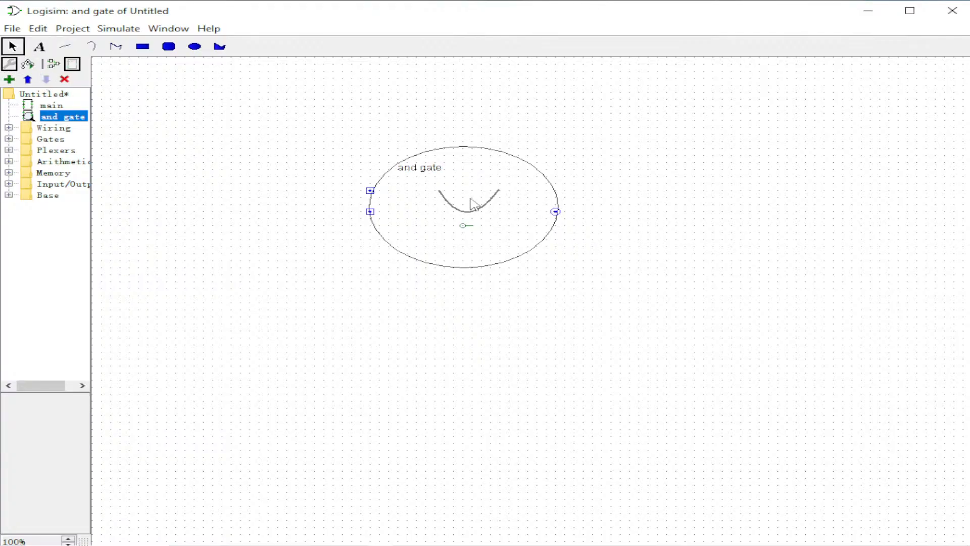
click(427, 174)
drag(418, 171, 462, 180)
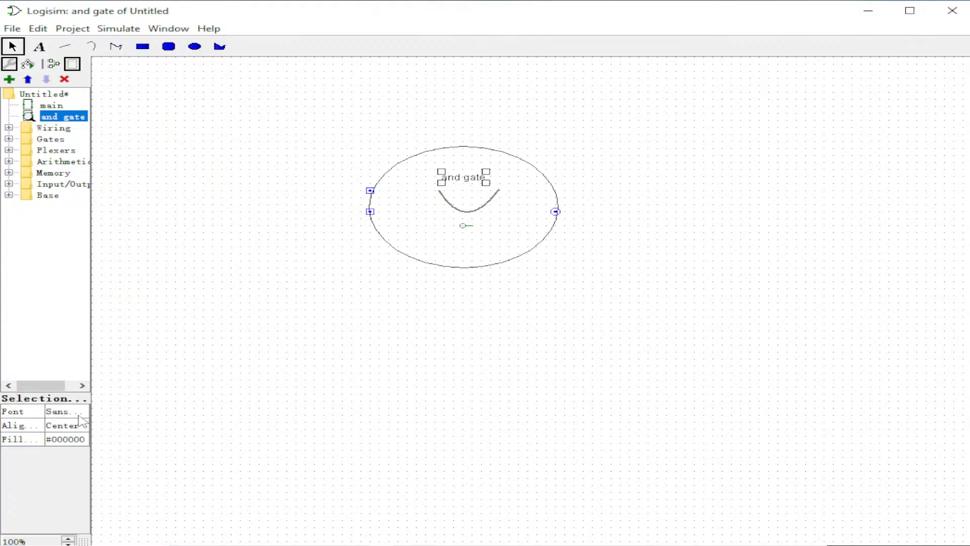
click(57, 416)
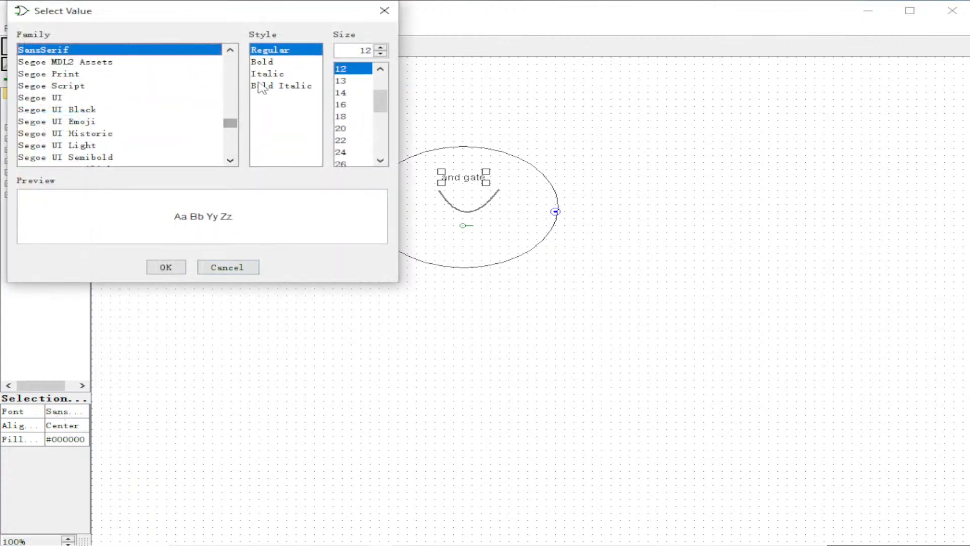
scroll(233, 121, down, 3)
drag(230, 132, 230, 149)
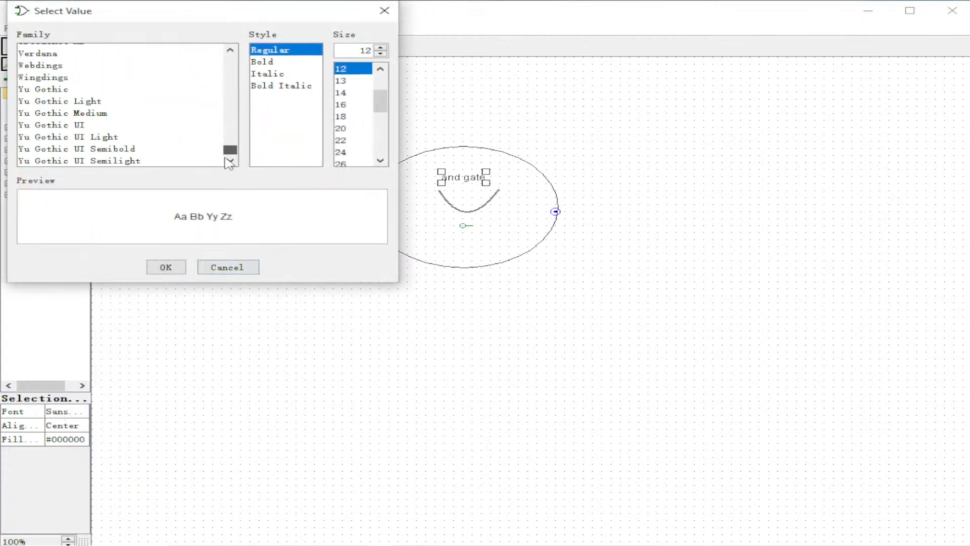
click(104, 113)
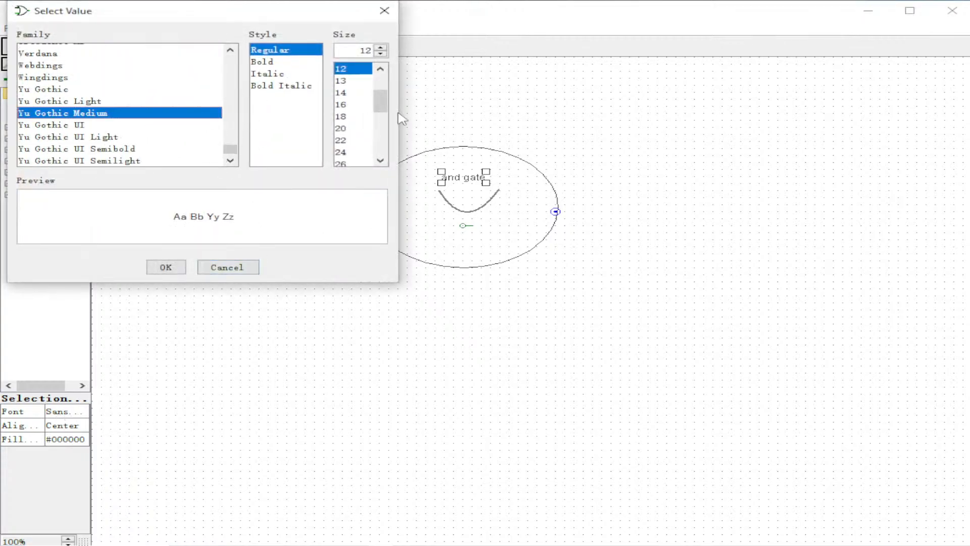
click(179, 267)
Open the main circuit and delete the old subcircuit instance together with its pins and wires.
click(485, 195)
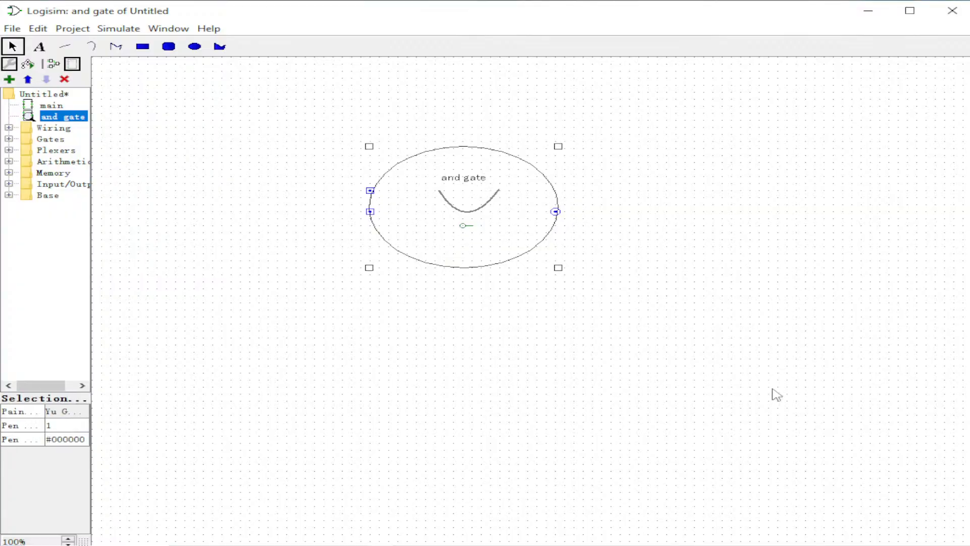
double_click(29, 106)
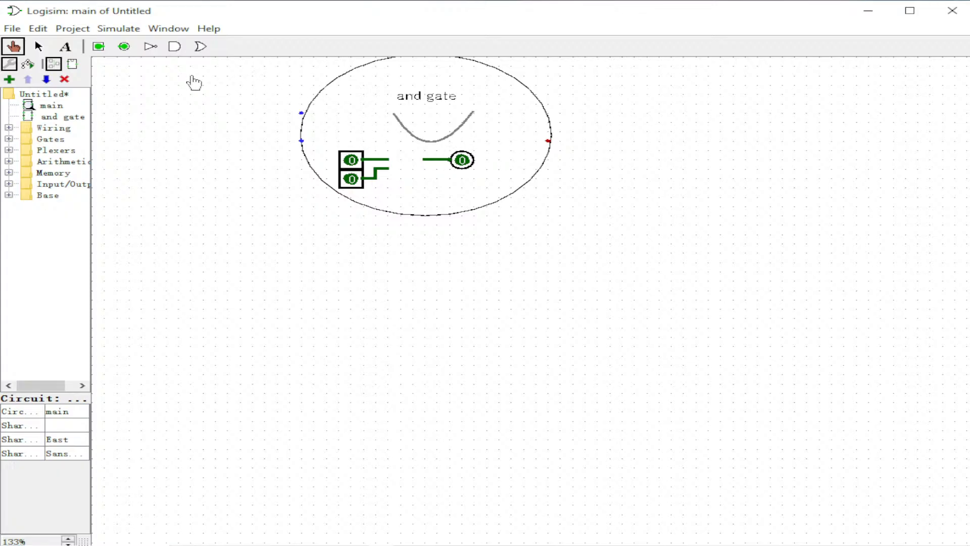
click(38, 46)
drag(194, 71, 723, 292)
key(Delete)
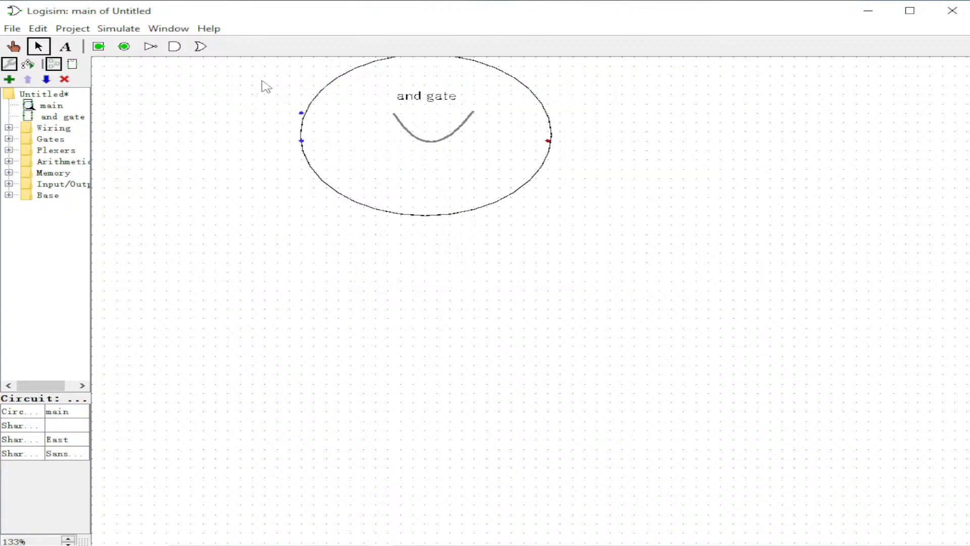
click(506, 177)
key(Delete)
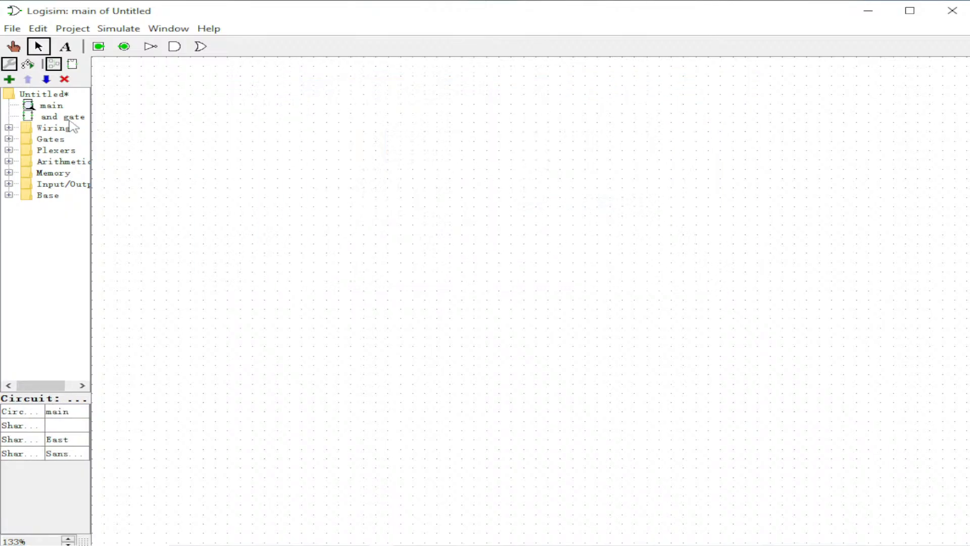
Place a new instance of the and gate subcircuit on the main canvas.
click(49, 119)
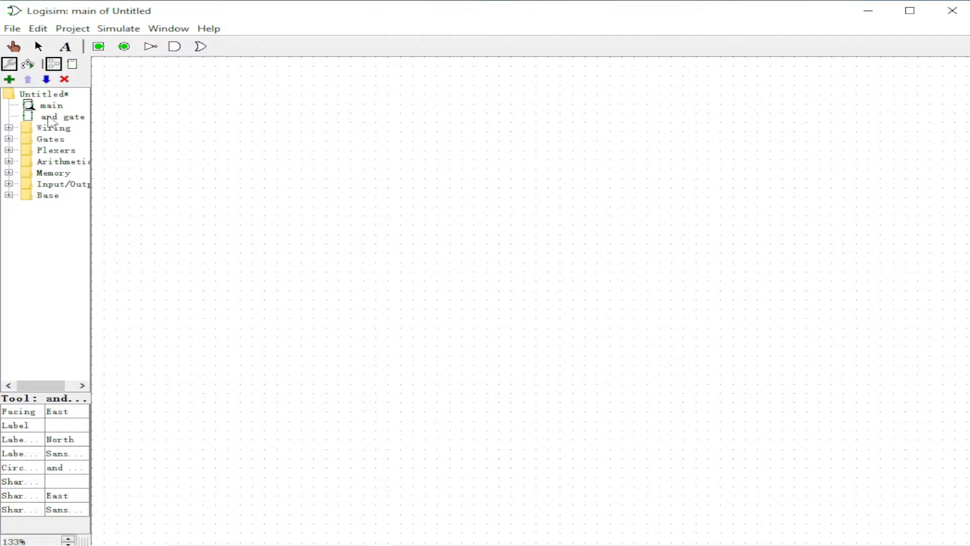
click(454, 211)
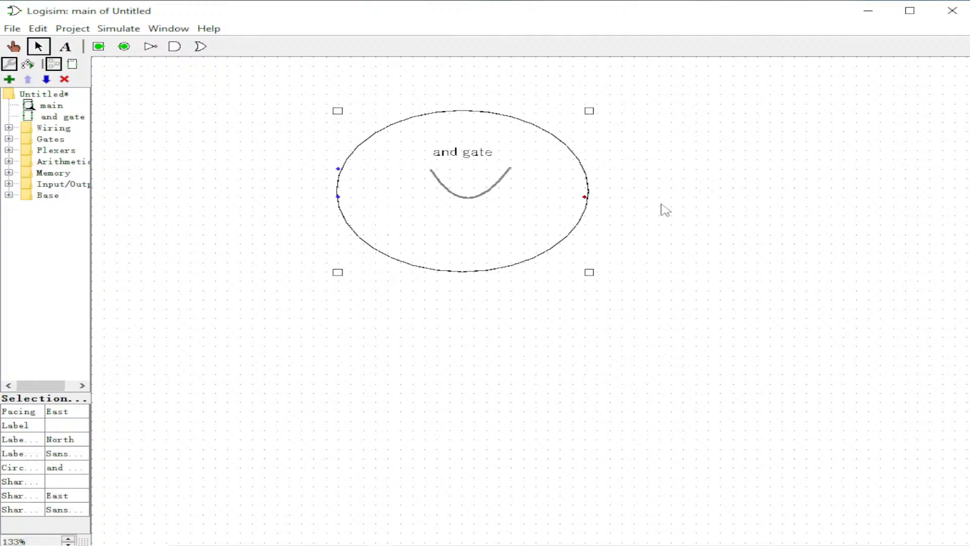
click(925, 215)
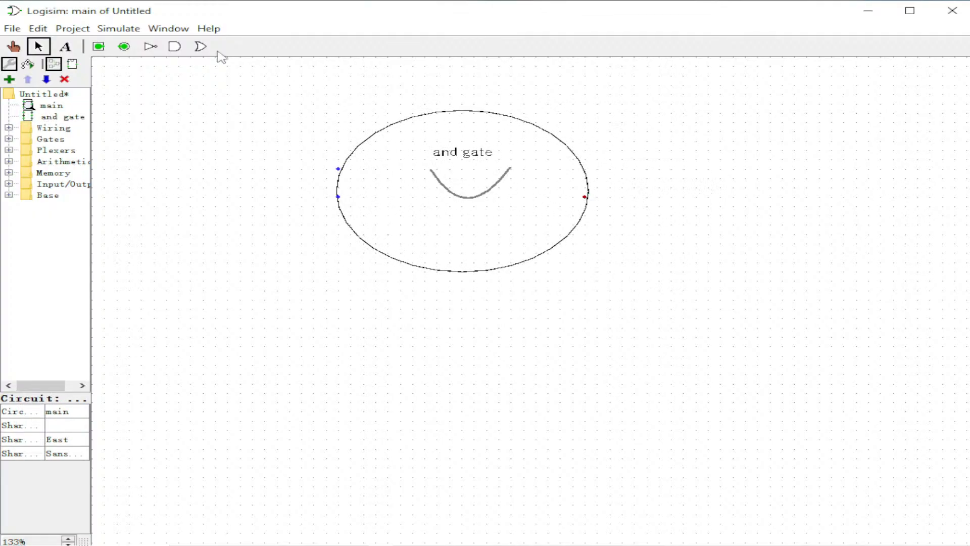
Place two input pins left of the subcircuit and wire them to its two inputs.
click(99, 46)
click(302, 169)
drag(338, 168, 302, 169)
click(108, 48)
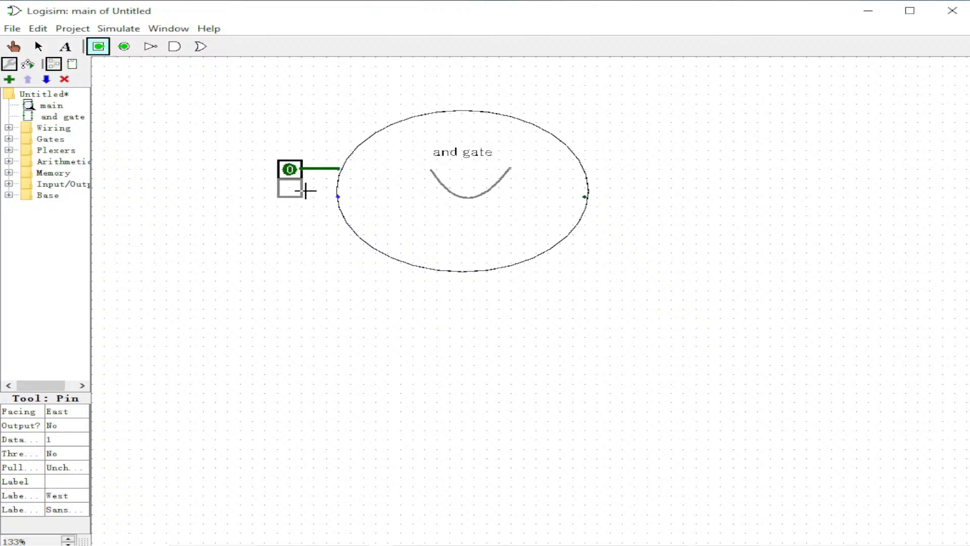
click(302, 207)
drag(313, 206, 338, 196)
click(347, 221)
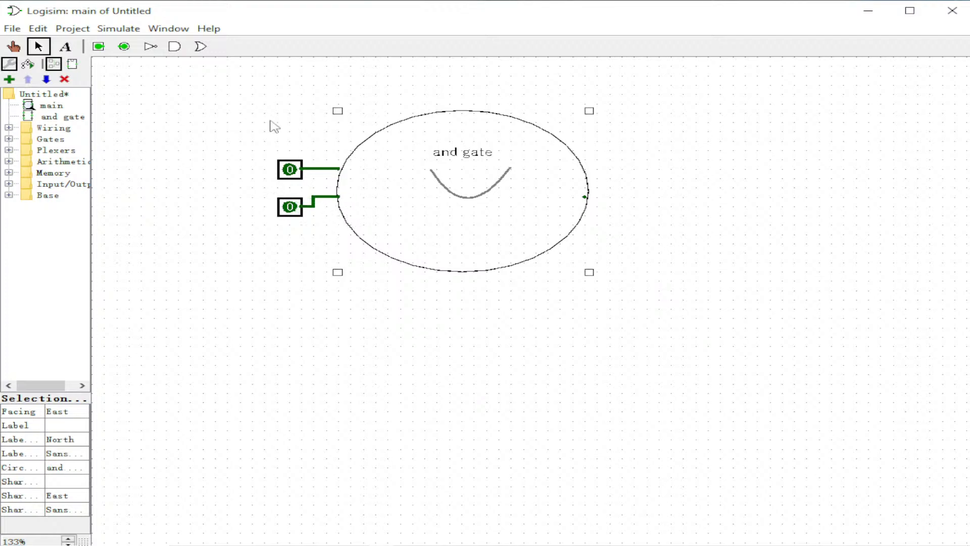
Place an output pin to the right of the subcircuit's output.
click(124, 46)
click(637, 199)
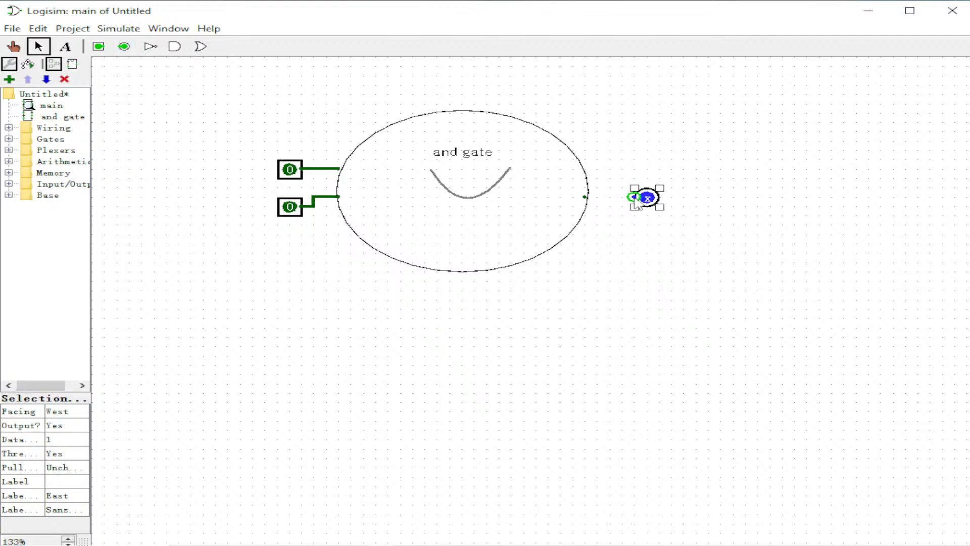
Connect the output pin to the subcircuit's output and test the circuit by toggling both input pins with the Poke tool.
drag(636, 197, 585, 196)
click(620, 243)
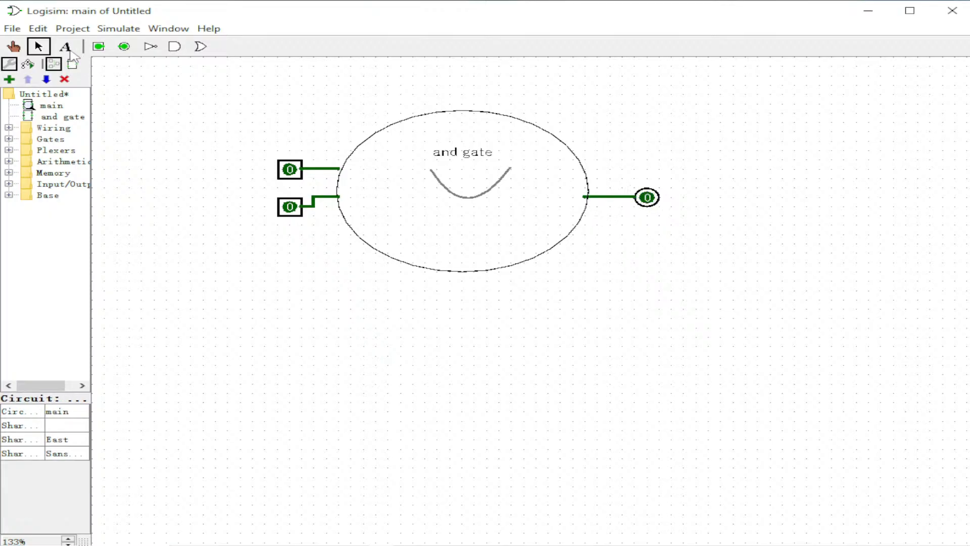
click(11, 47)
click(290, 169)
click(291, 207)
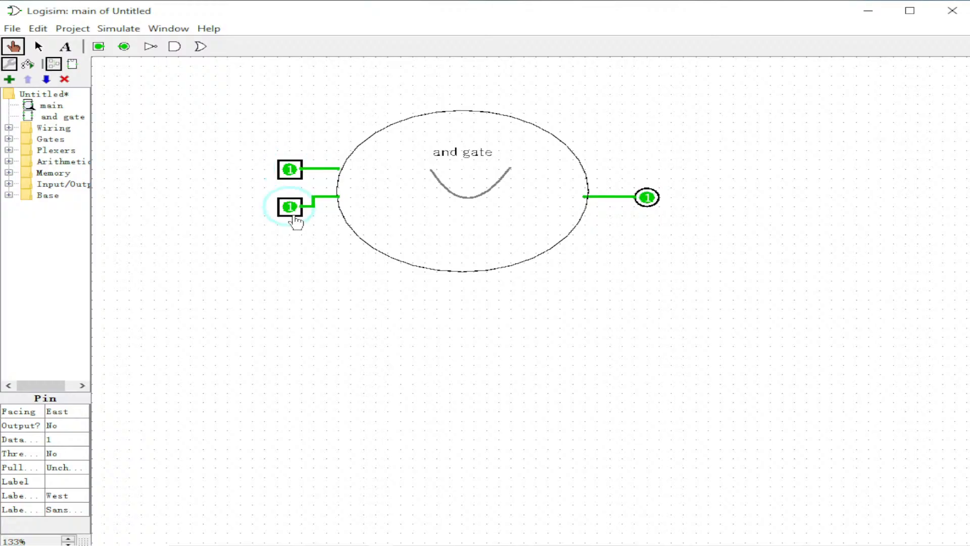
click(291, 207)
click(289, 170)
click(302, 217)
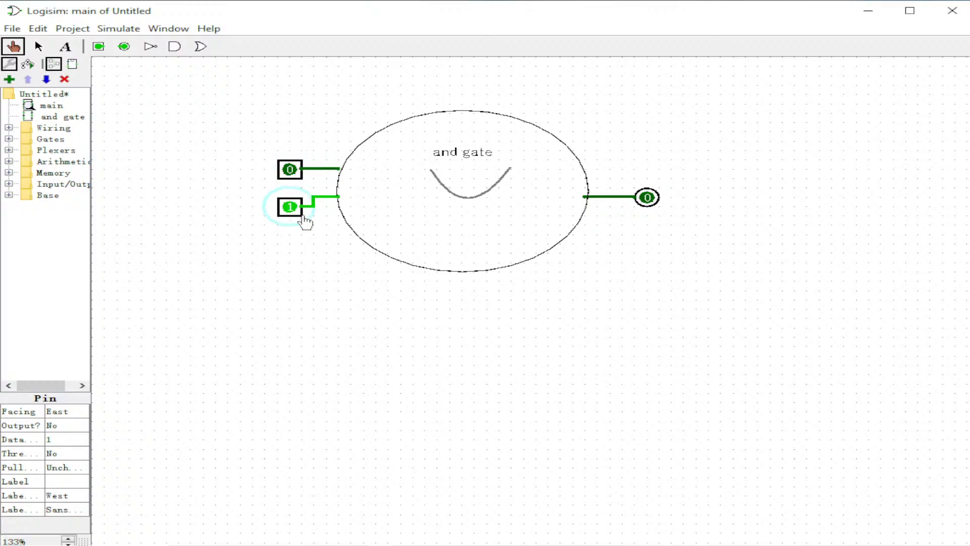
click(39, 46)
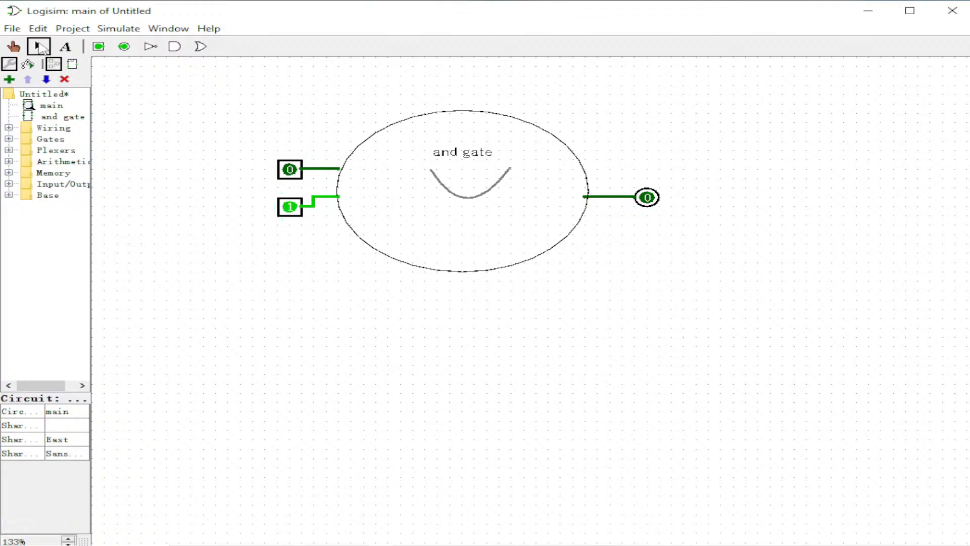
Select everything on the main canvas and delete it.
drag(189, 96, 751, 336)
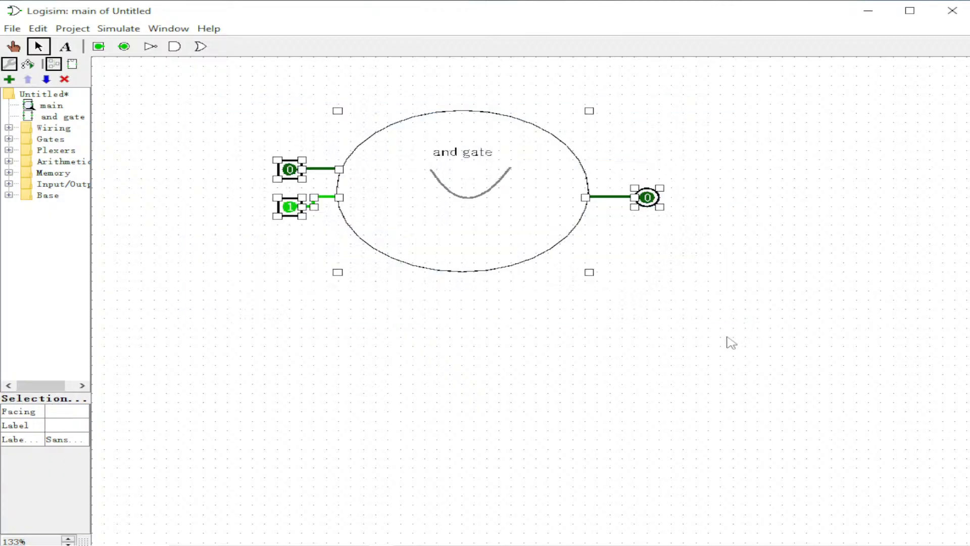
key(Delete)
Browse the component libraries and place a TTY display from the Input/Output library on the canvas.
click(9, 128)
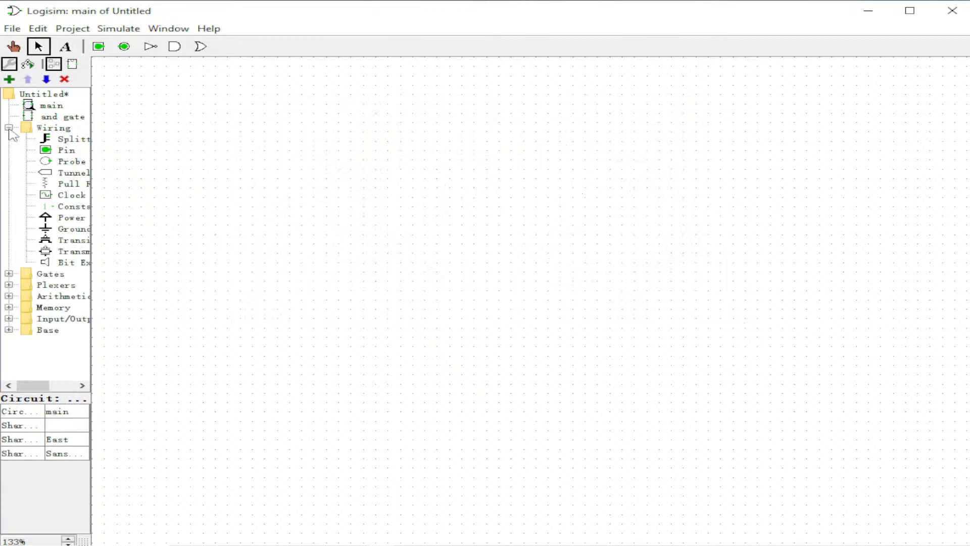
click(8, 128)
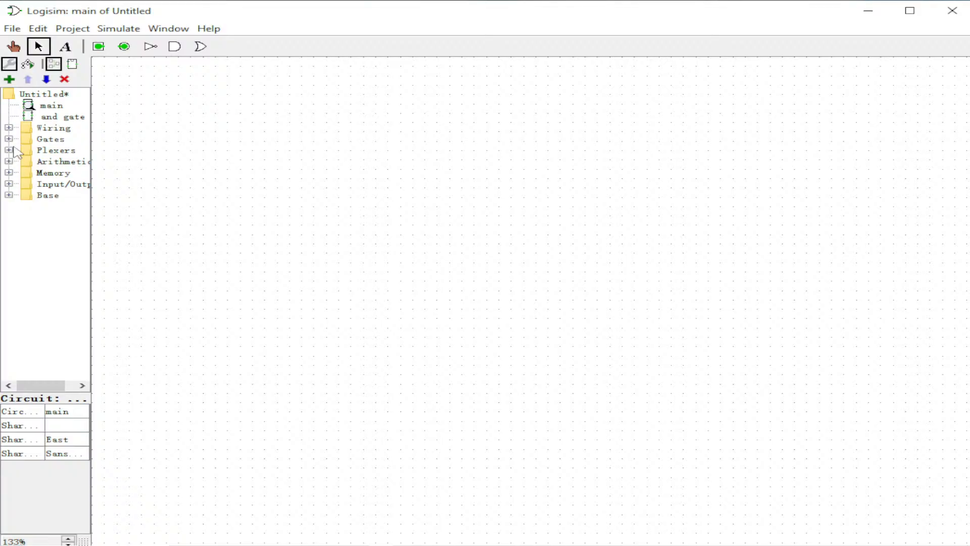
click(9, 173)
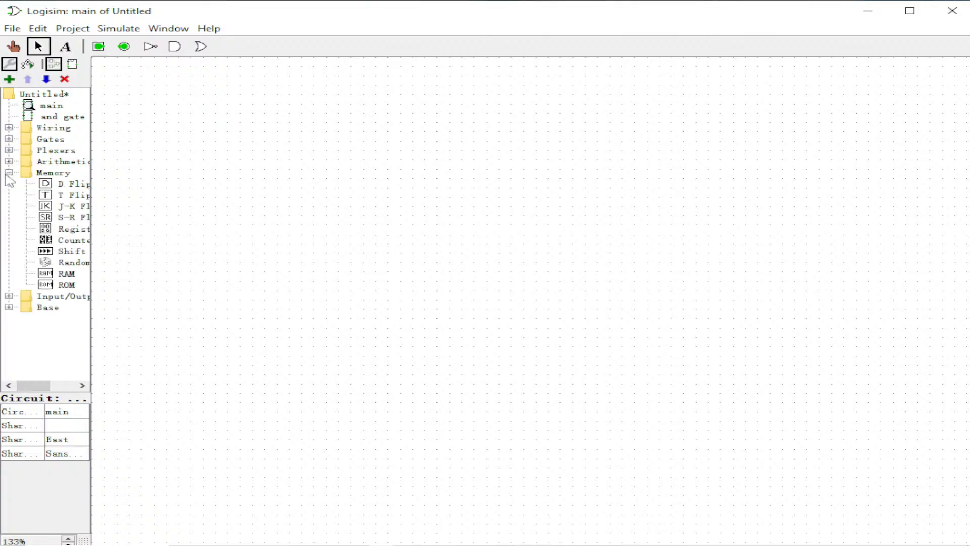
click(9, 173)
click(8, 140)
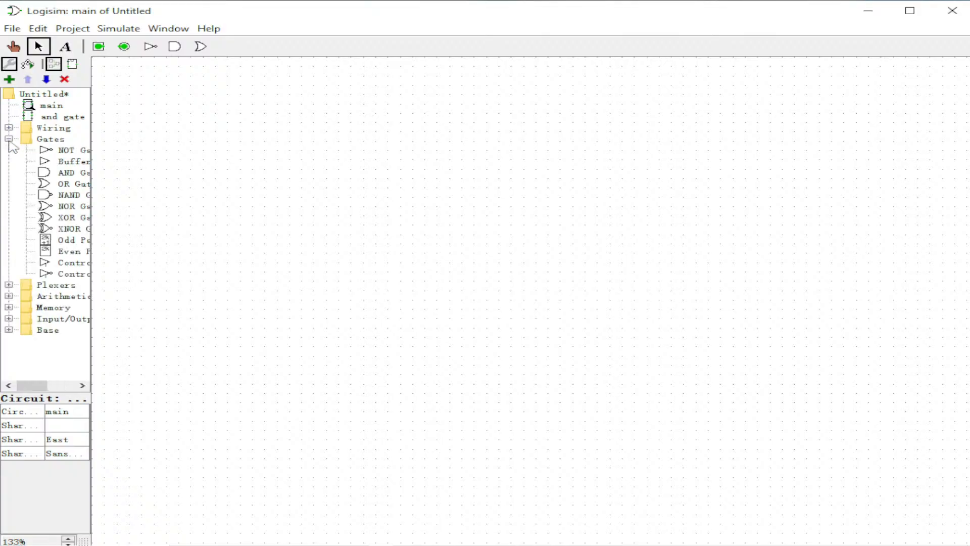
click(8, 139)
click(8, 128)
click(8, 129)
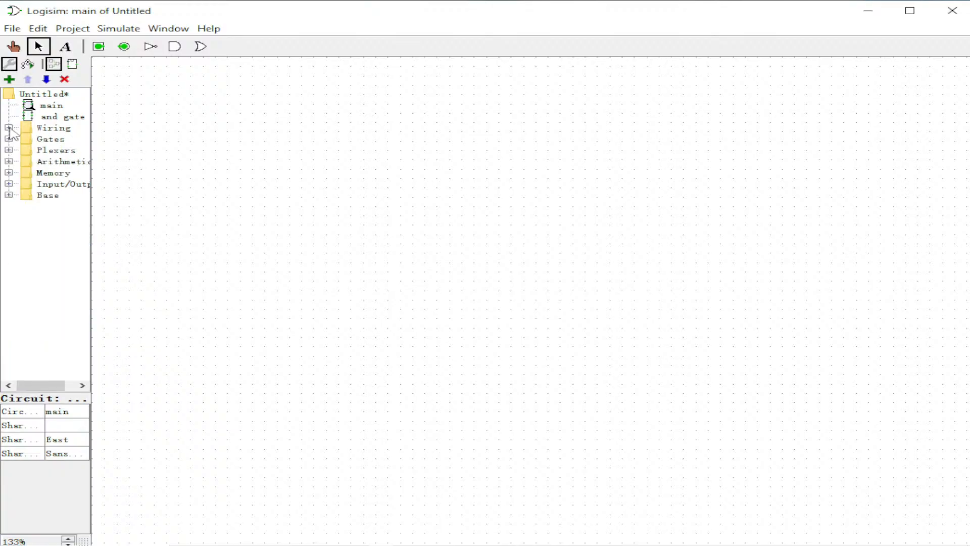
click(9, 184)
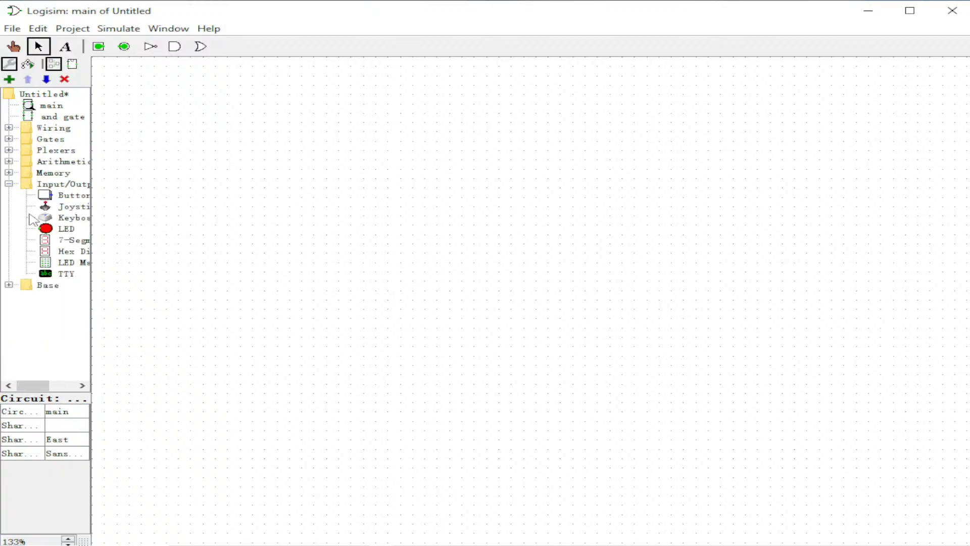
click(68, 274)
click(451, 214)
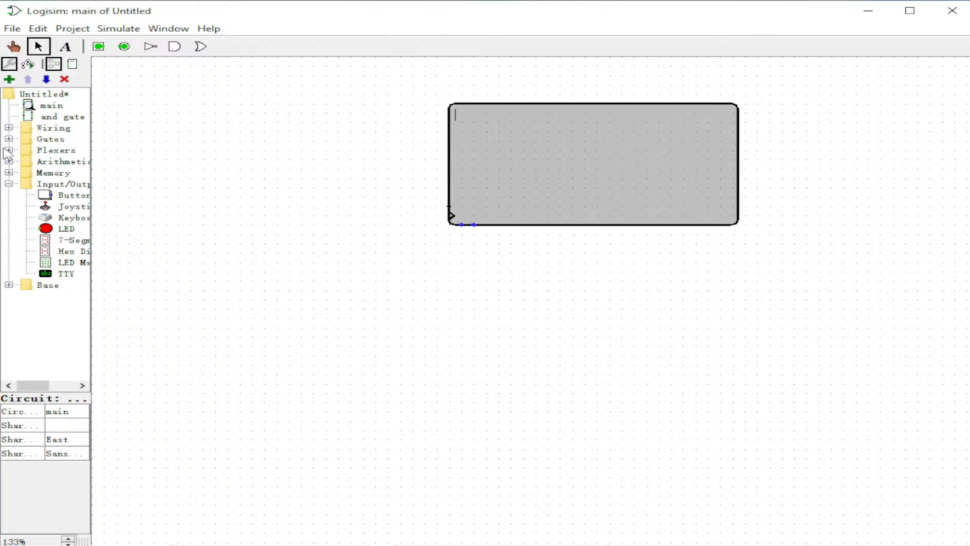
Place a Random generator from the Memory library to the left of the TTY.
click(9, 127)
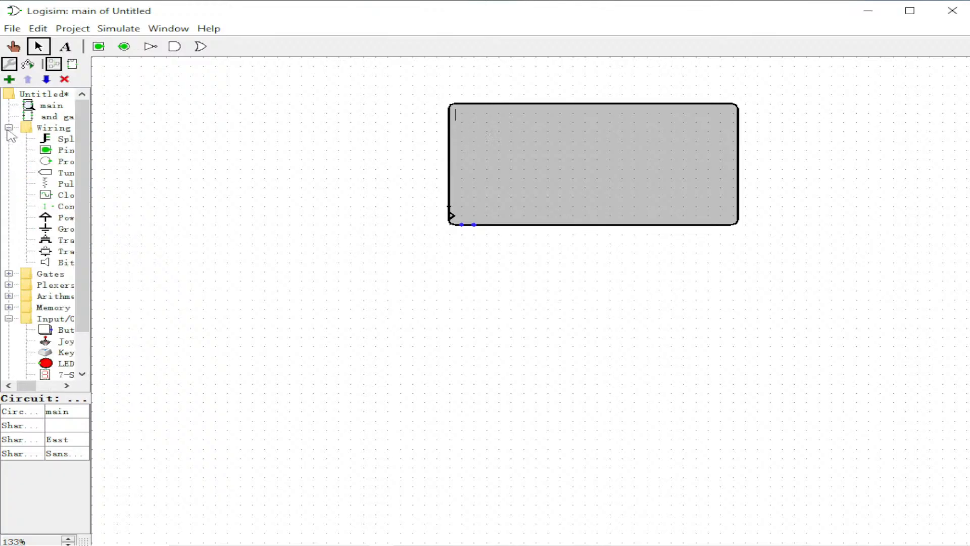
click(8, 274)
scroll(6, 274, down, 4)
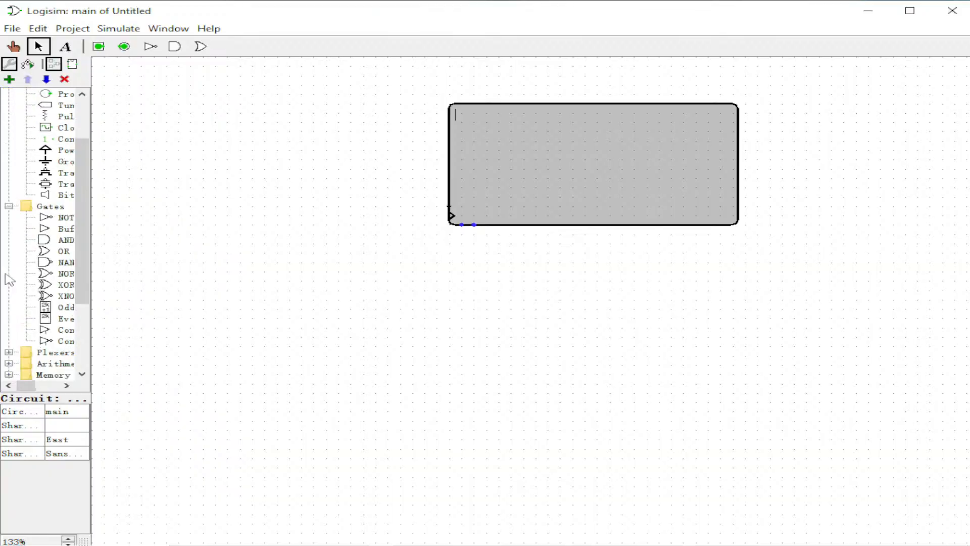
click(9, 273)
scroll(29, 285, down, 2)
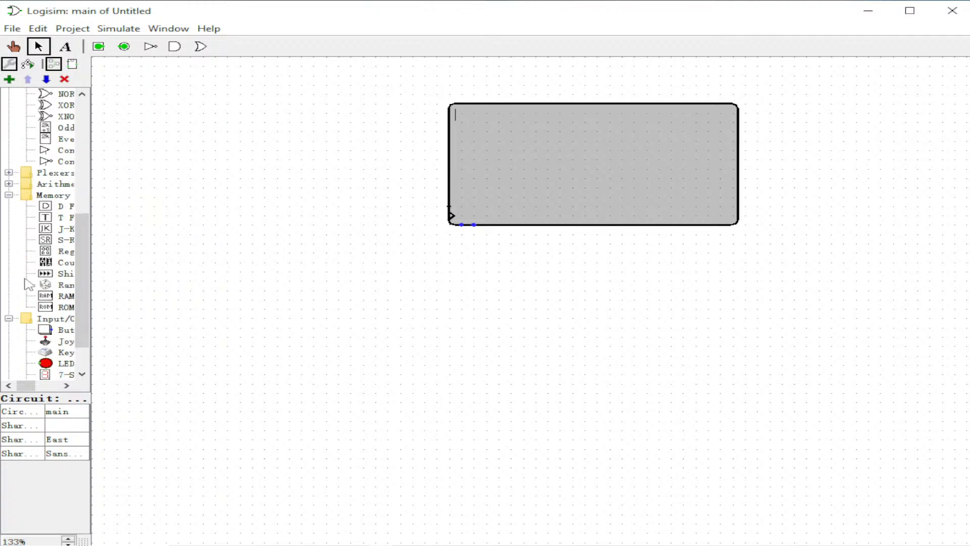
click(55, 285)
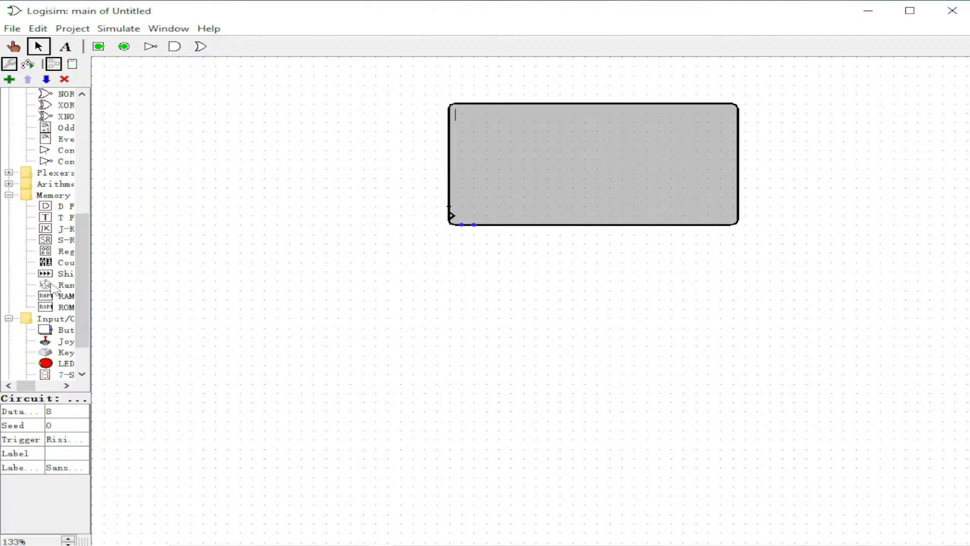
click(342, 208)
click(379, 239)
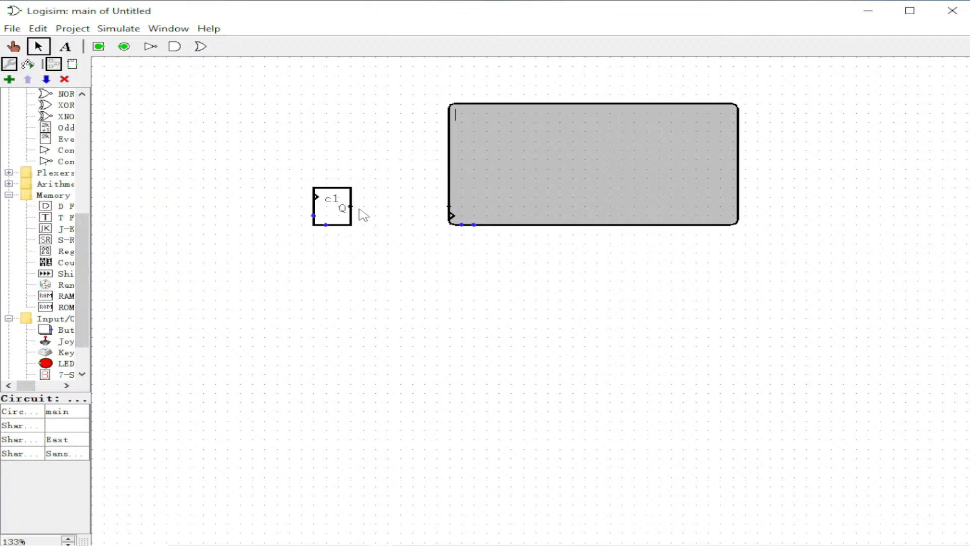
Wire the random generator's output to the TTY's data input and set the generator's data bits to 7.
drag(352, 206, 449, 212)
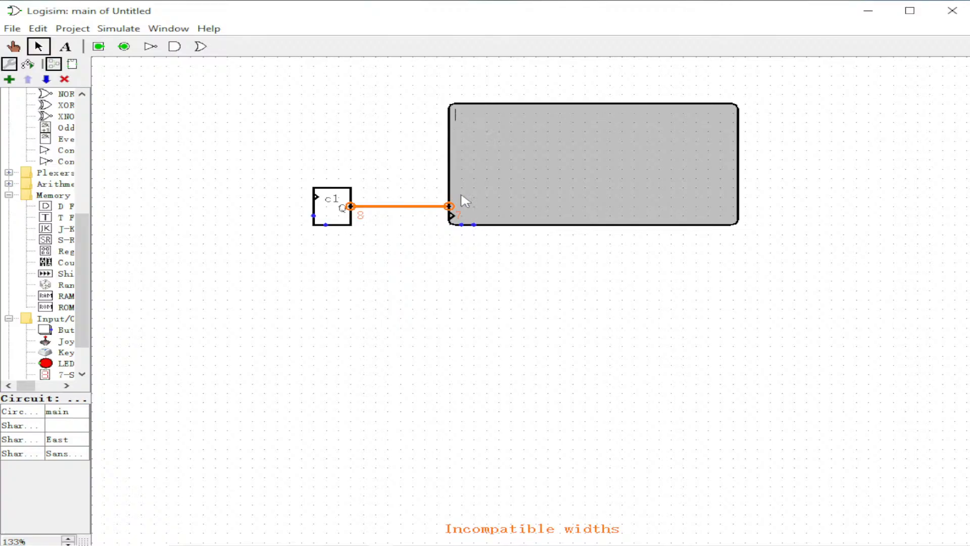
click(342, 221)
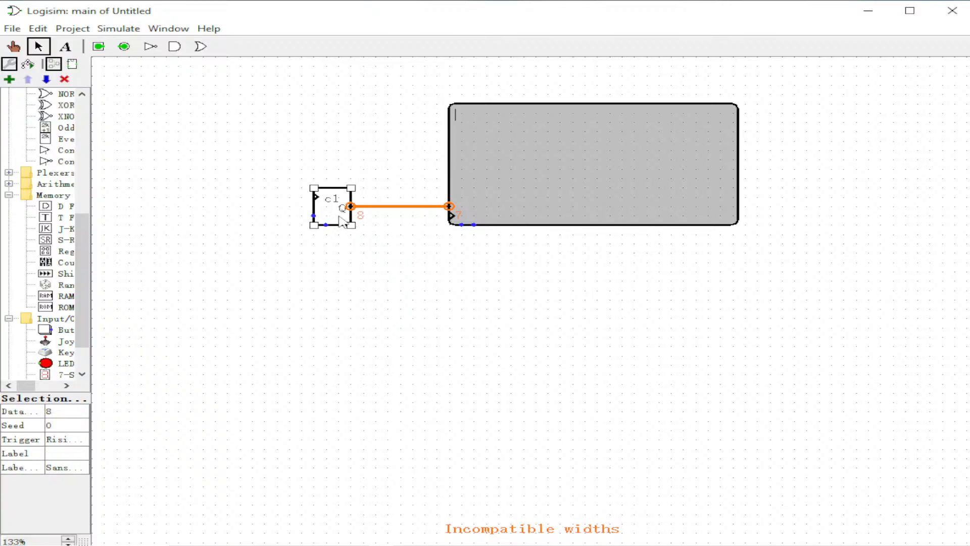
click(56, 413)
scroll(63, 440, up, 1)
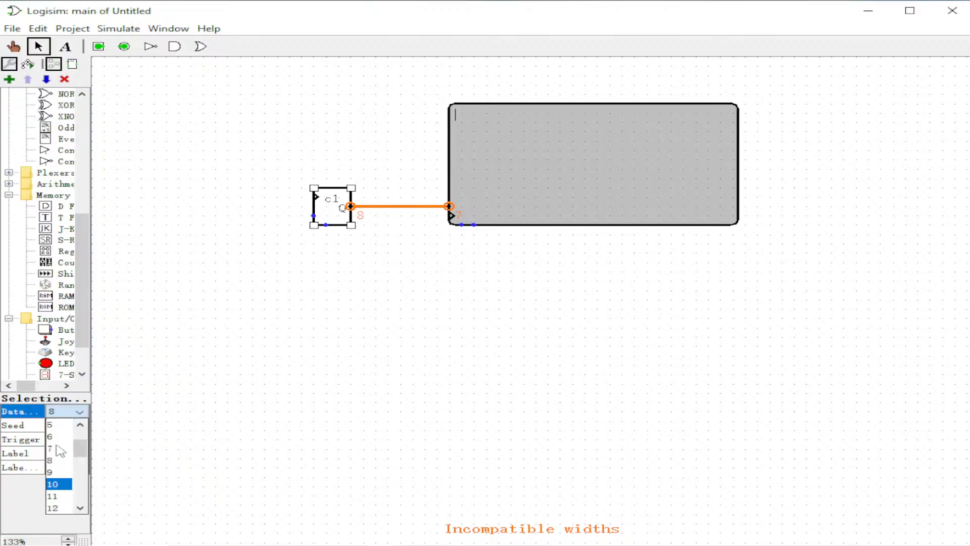
click(59, 449)
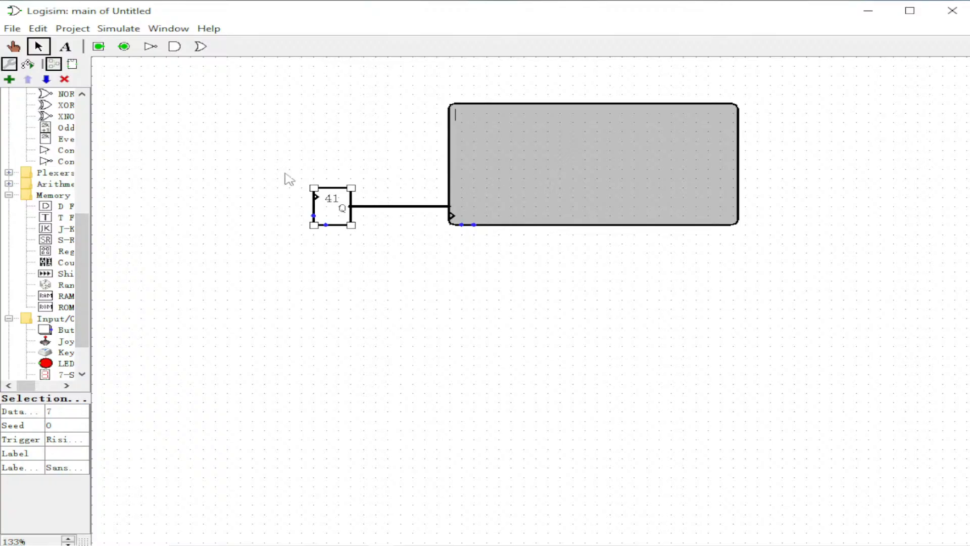
Place a clock left of the random generator and wire it to the clock inputs of the TTY and the random generator.
scroll(84, 202, up, 6)
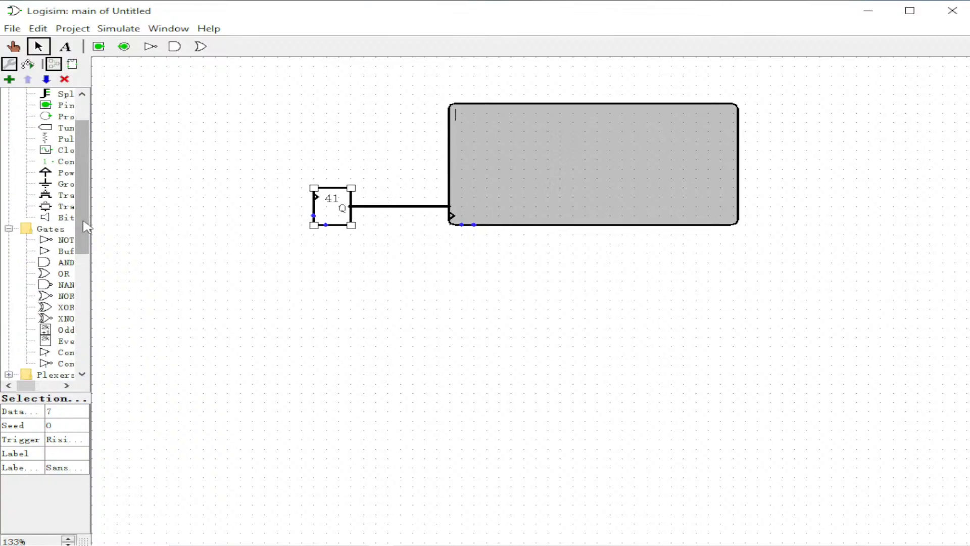
scroll(84, 223, up, 3)
click(46, 195)
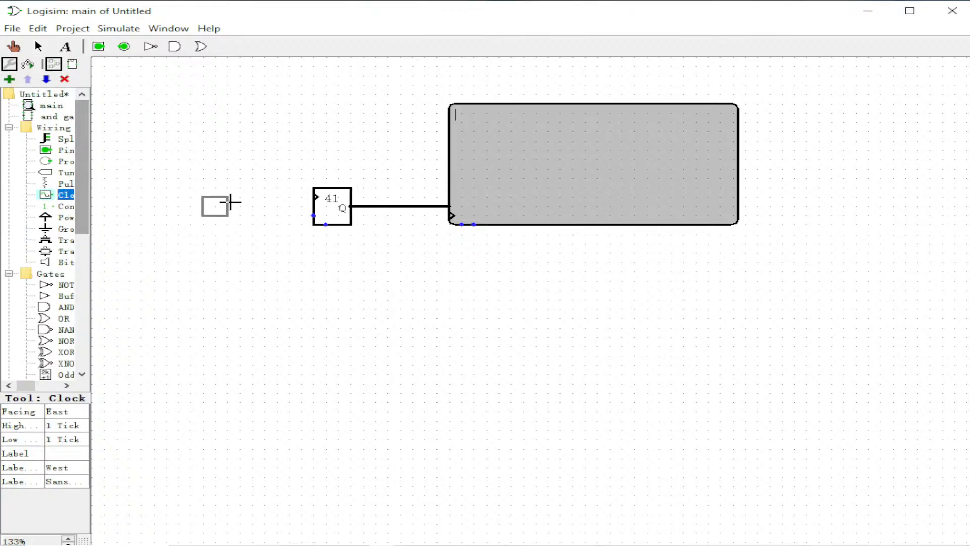
click(266, 214)
drag(265, 215, 430, 256)
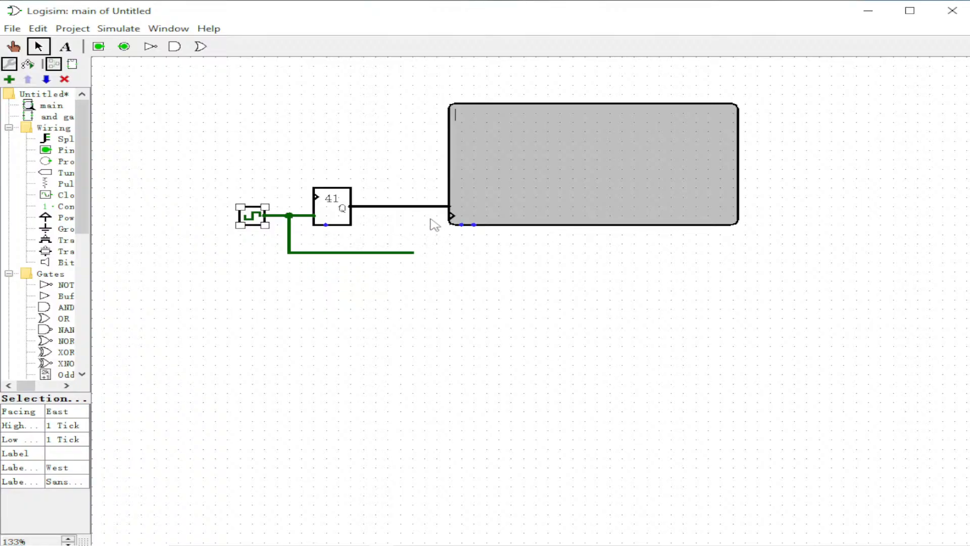
drag(450, 216, 413, 252)
click(483, 293)
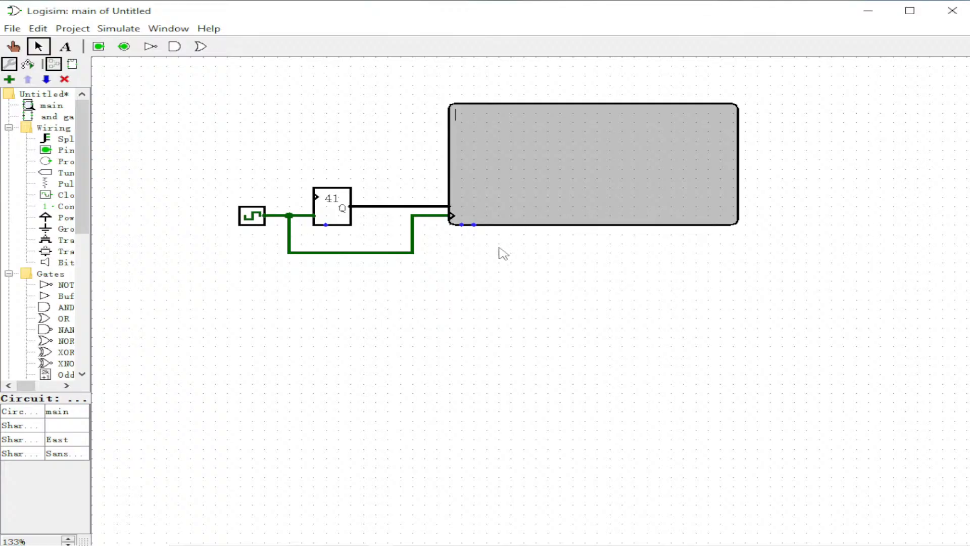
text(AAAAAAAAAAAAAAAAAAAAAAAAAAAAAAAA)
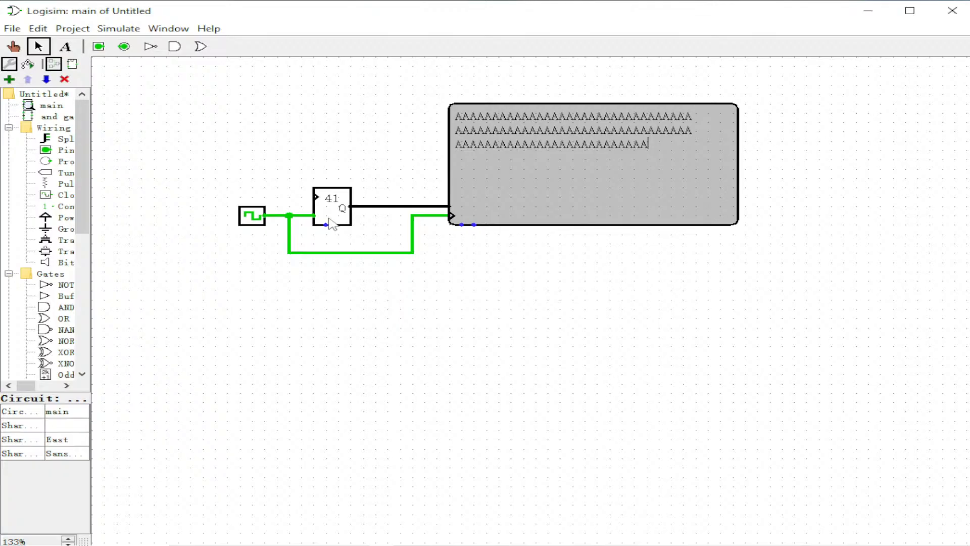
mouse_move(313, 215)
mouse_down()
mouse_move(296, 216)
mouse_move(302, 197)
mouse_up()
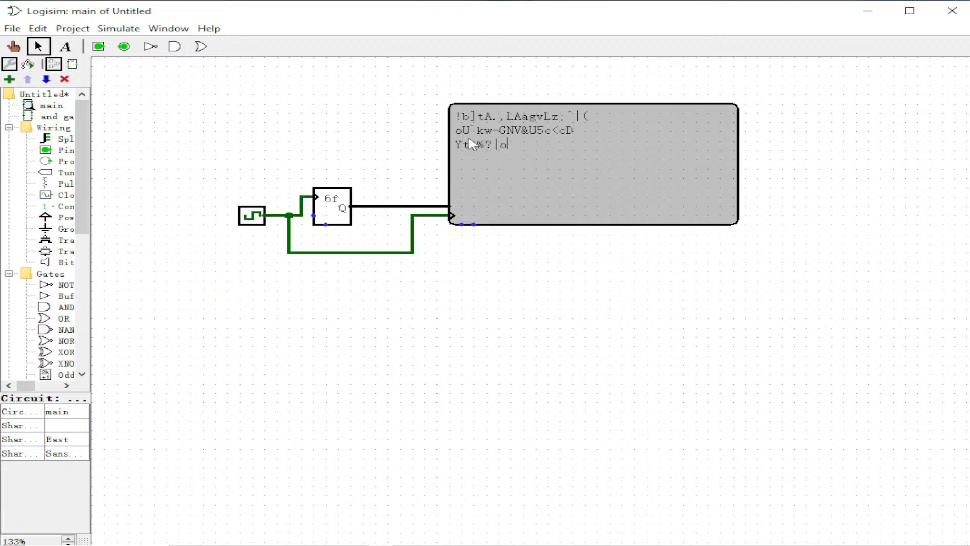
Set the simulation tick frequency to 16 Hz.
click(119, 28)
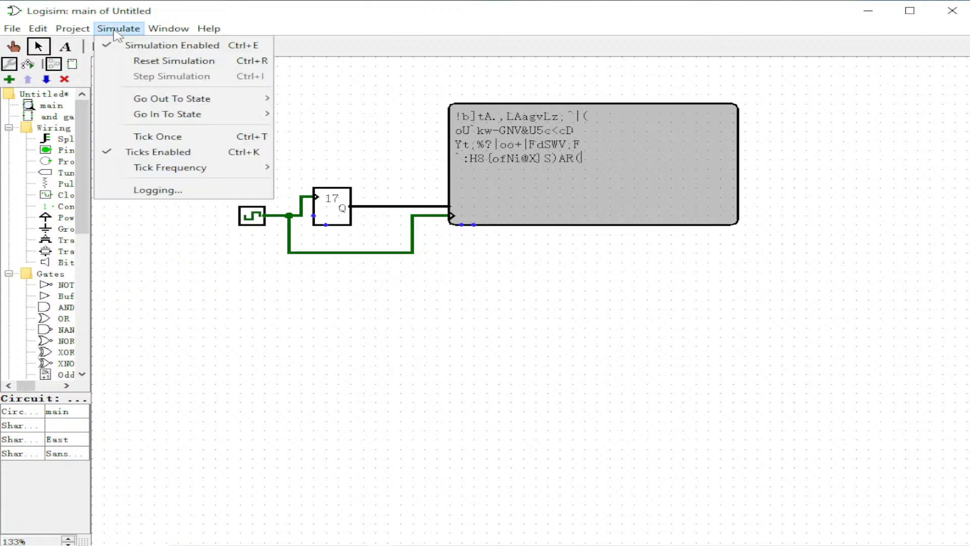
mouse_move(130, 171)
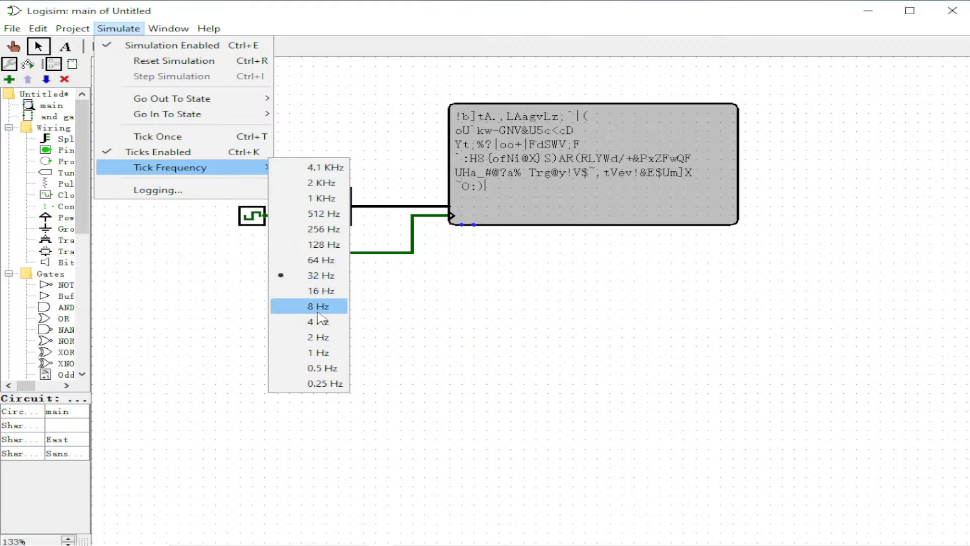
click(323, 291)
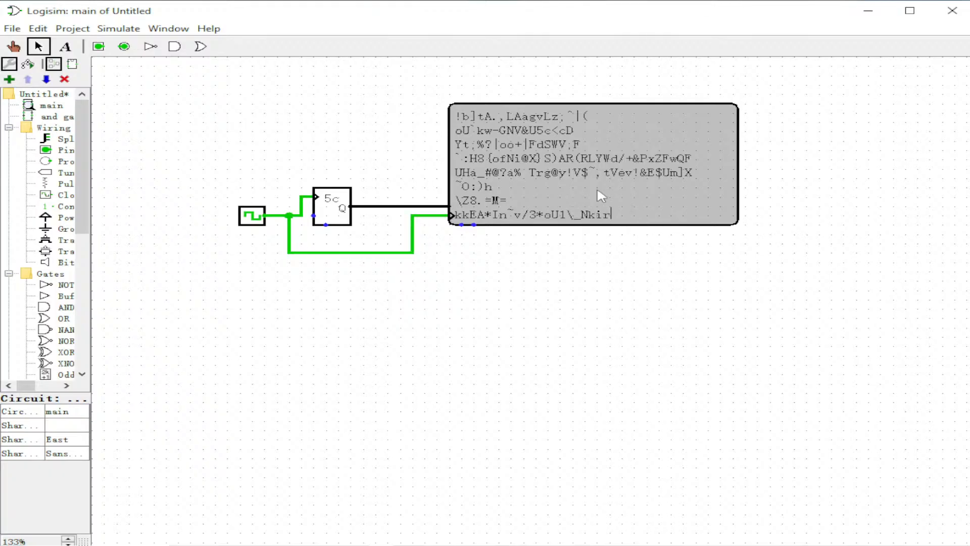
Set the simulation tick frequency to 64 Hz.
click(118, 28)
mouse_move(170, 167)
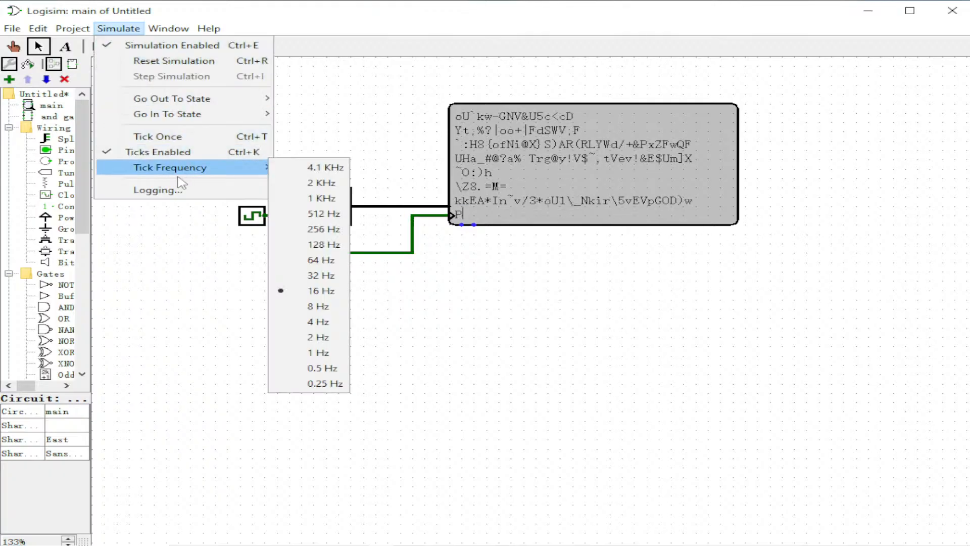
click(322, 261)
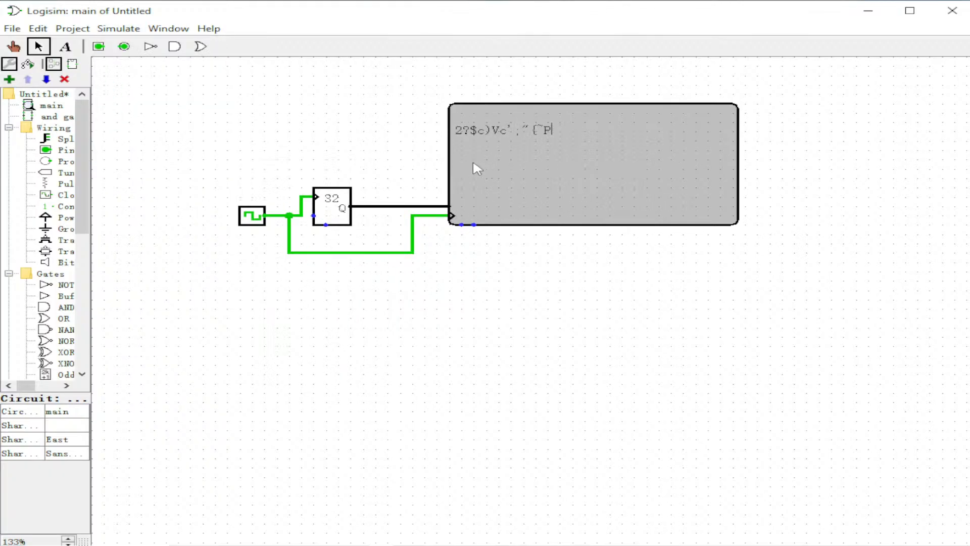